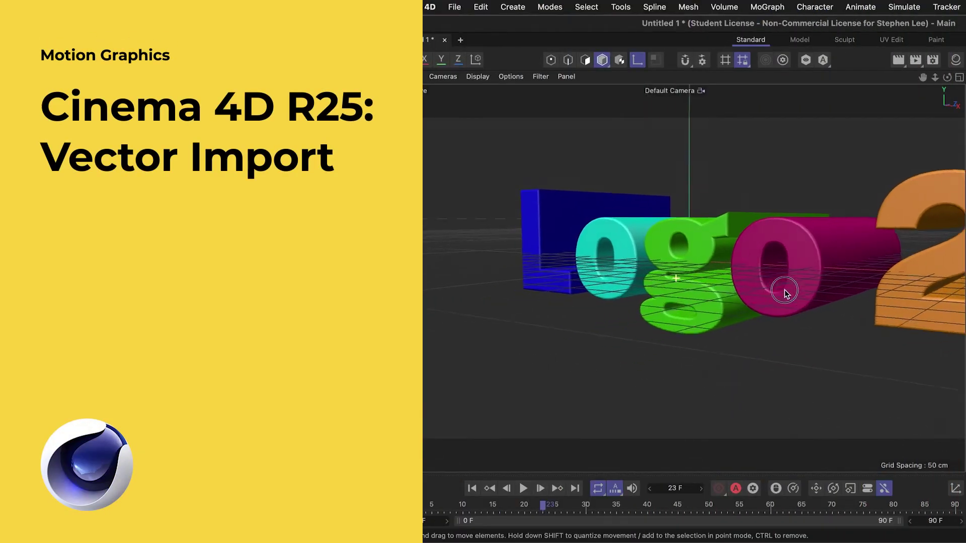
Add an Extrude generator from the generator objects list, then delete it again
{"action": "left_click_drag", "start_coordinate": [785, 293], "coordinate": [745, 305], "text": "alt"}
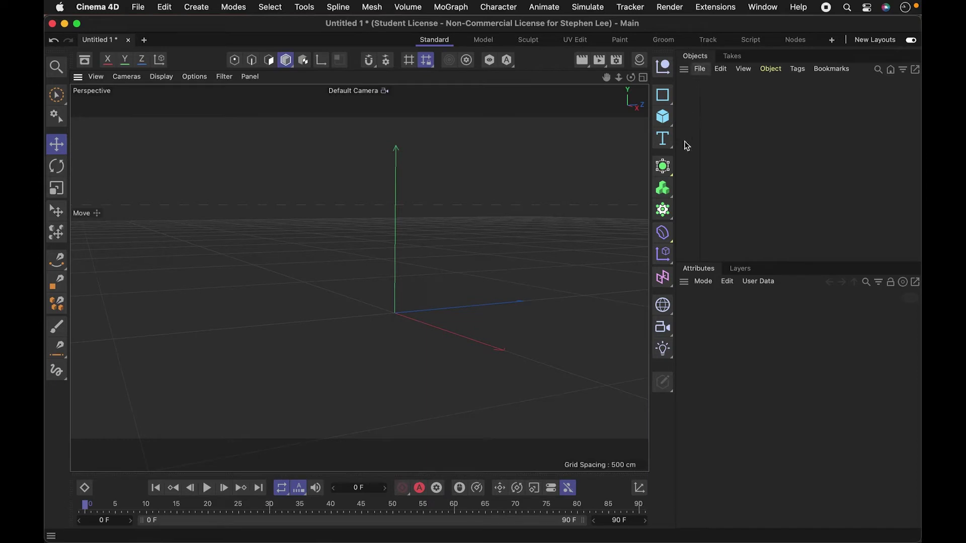
{"action": "left_click", "coordinate": [671, 195]}
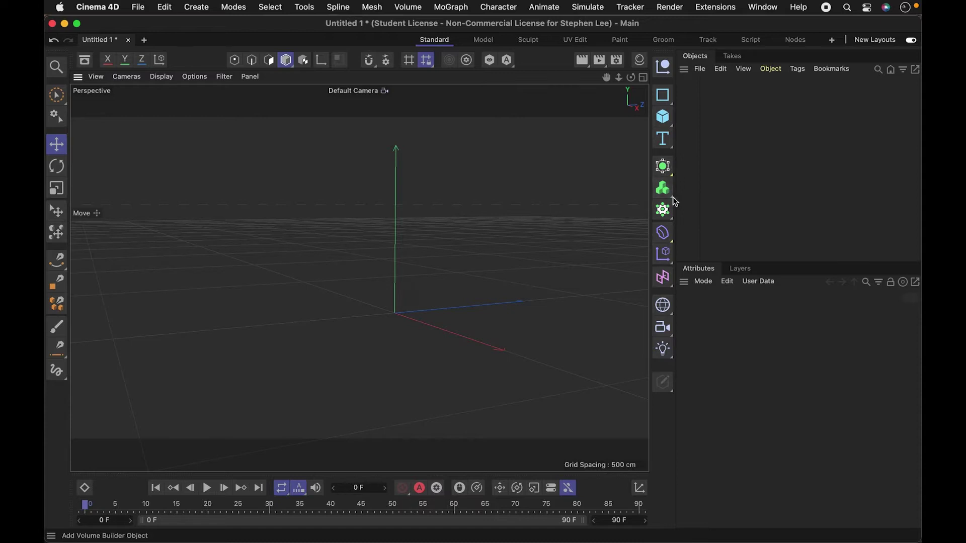
{"action": "left_click_drag", "start_coordinate": [674, 197], "coordinate": [693, 218]}
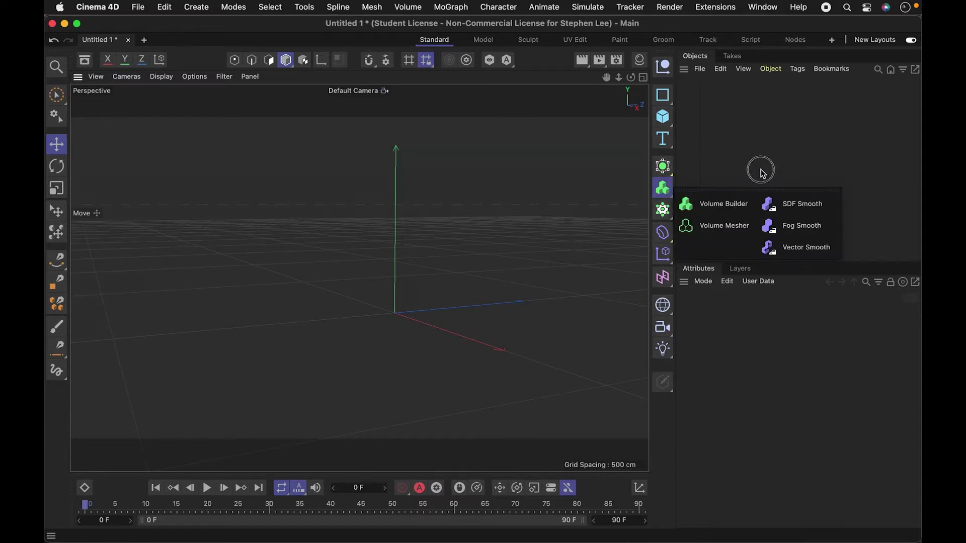
{"action": "left_click_drag", "start_coordinate": [663, 166], "coordinate": [691, 207]}
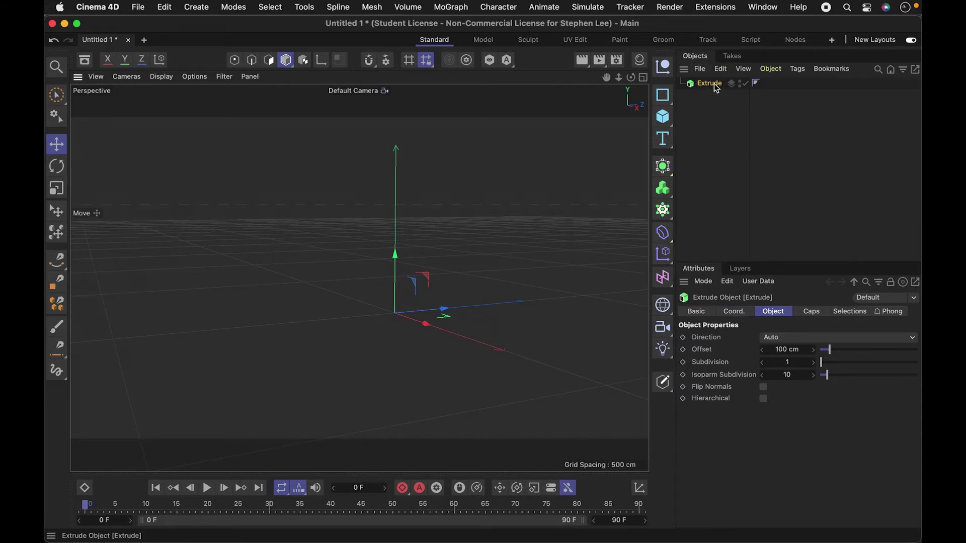
{"action": "key", "text": "Delete"}
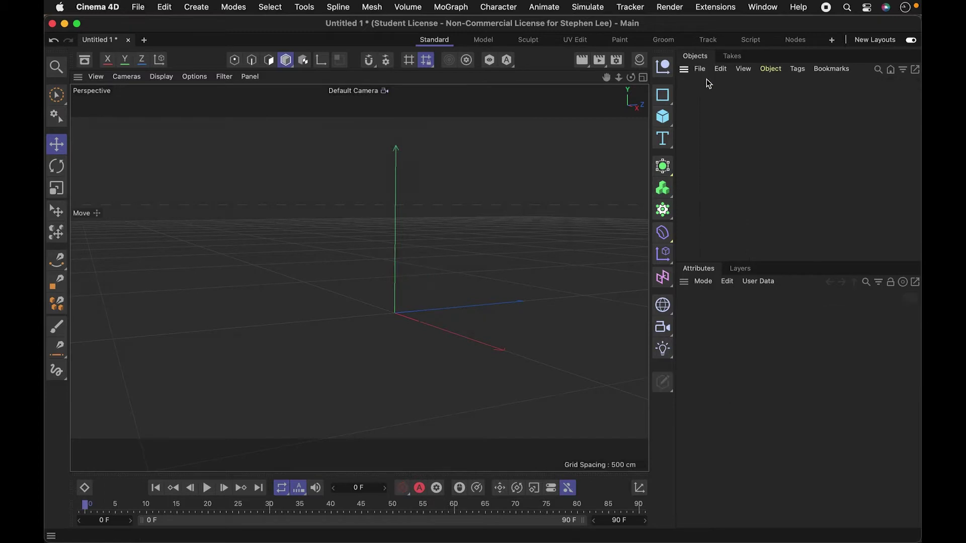
{"action": "left_click", "coordinate": [662, 188]}
{"action": "mouse_move", "coordinate": [663, 166]}
Merge logo_color.ai into the scene with the default Adobe Illustrator import settings
{"action": "left_click", "coordinate": [701, 69]}
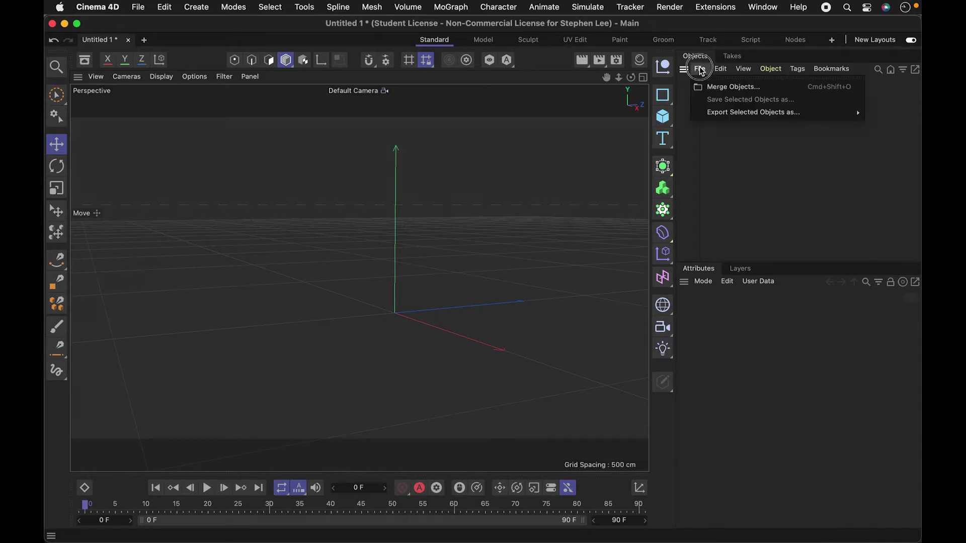
{"action": "left_click", "coordinate": [712, 90]}
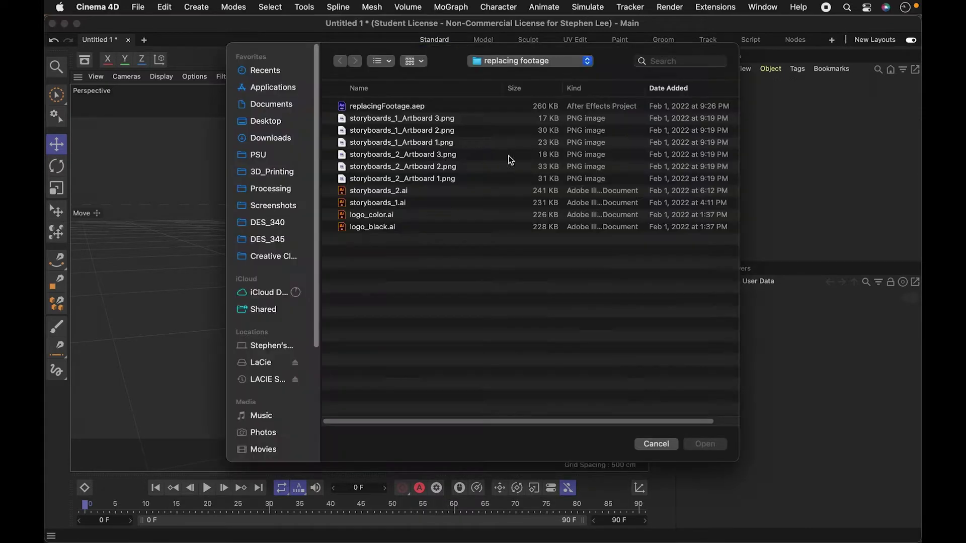
{"action": "left_click", "coordinate": [404, 221]}
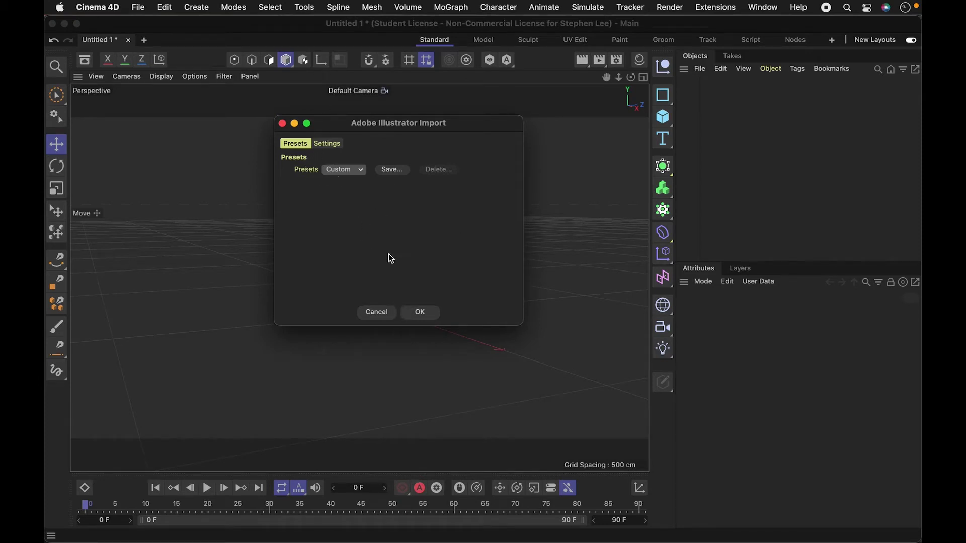
{"action": "left_click", "coordinate": [418, 313]}
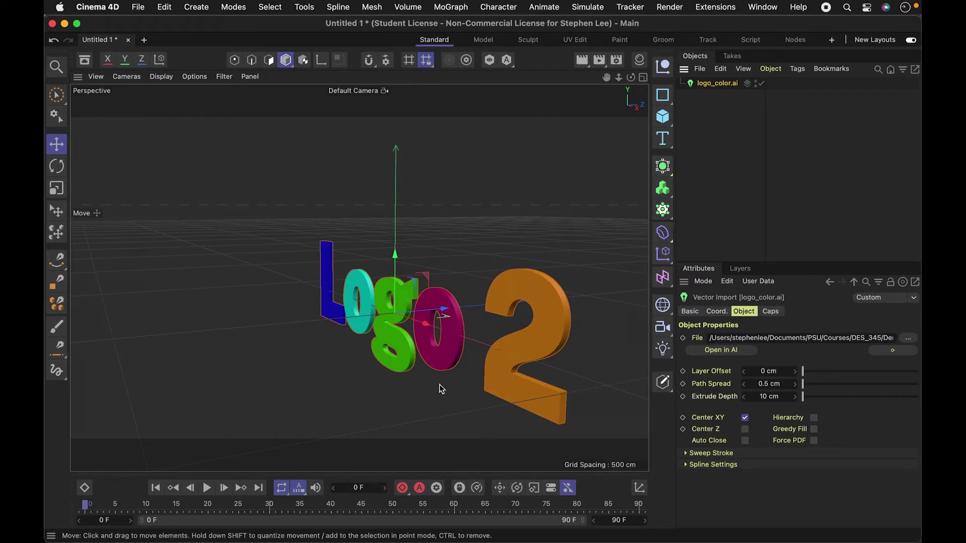
{"action": "left_click_drag", "start_coordinate": [345, 339], "coordinate": [468, 315], "text": "alt"}
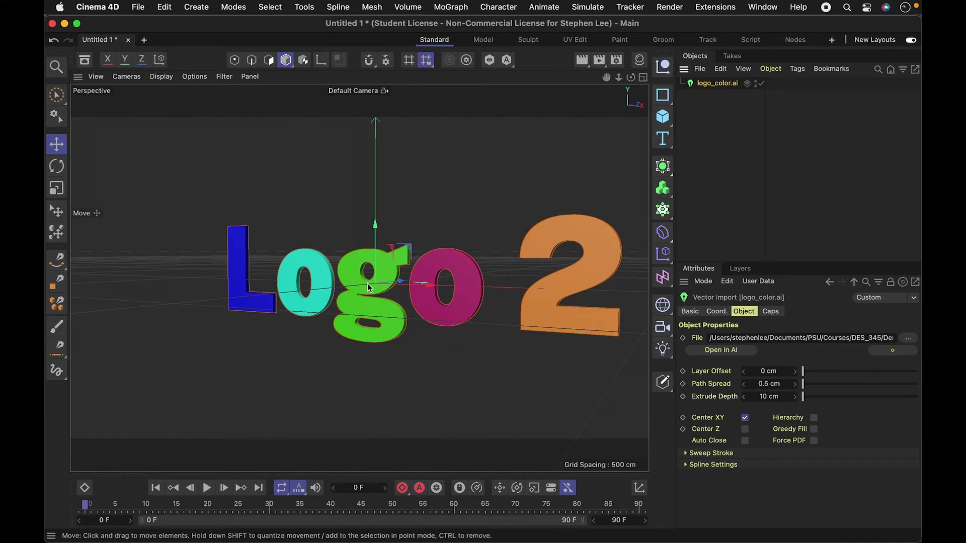
Render an in-view preview of the logo and reselect the Vector Import object
{"action": "left_click_drag", "start_coordinate": [401, 301], "coordinate": [388, 281], "text": "alt"}
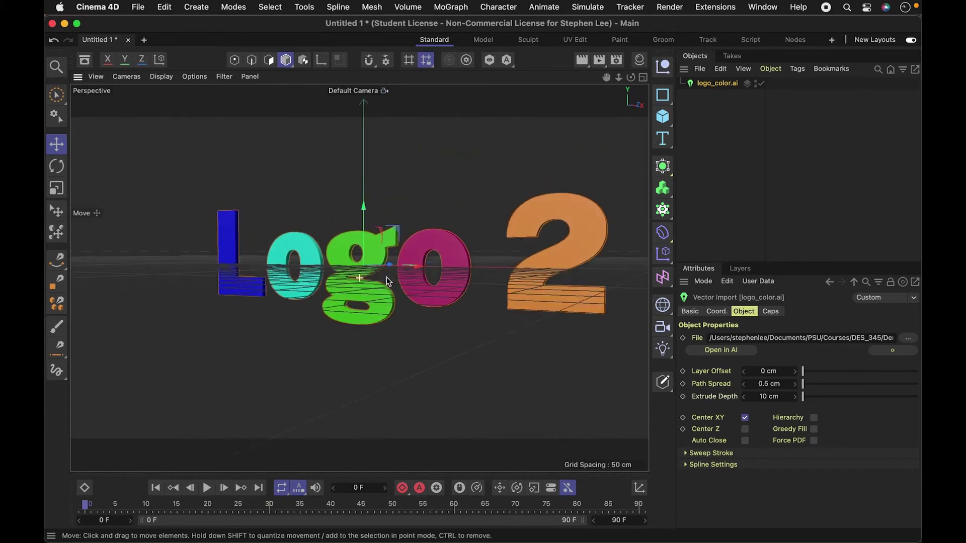
{"action": "key", "text": "super+r"}
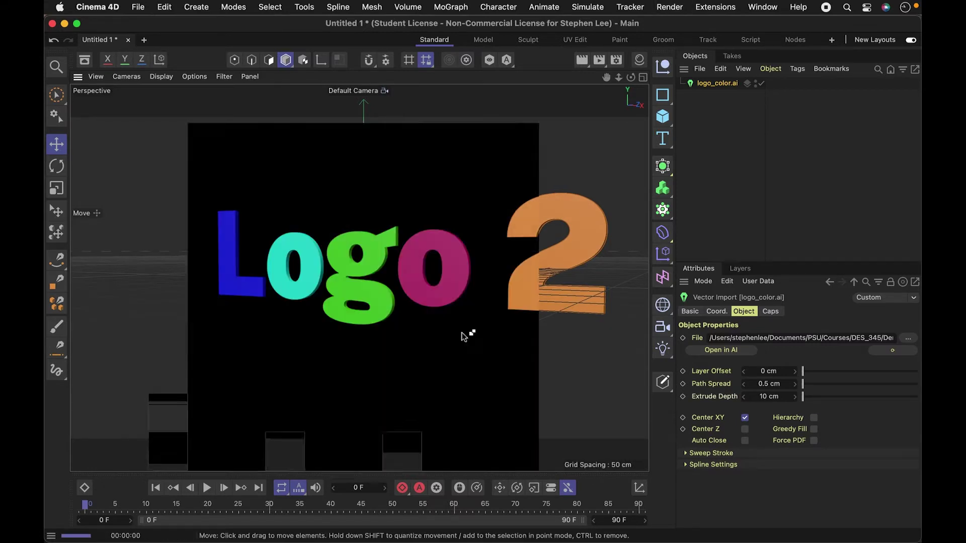
{"action": "left_click", "coordinate": [781, 172]}
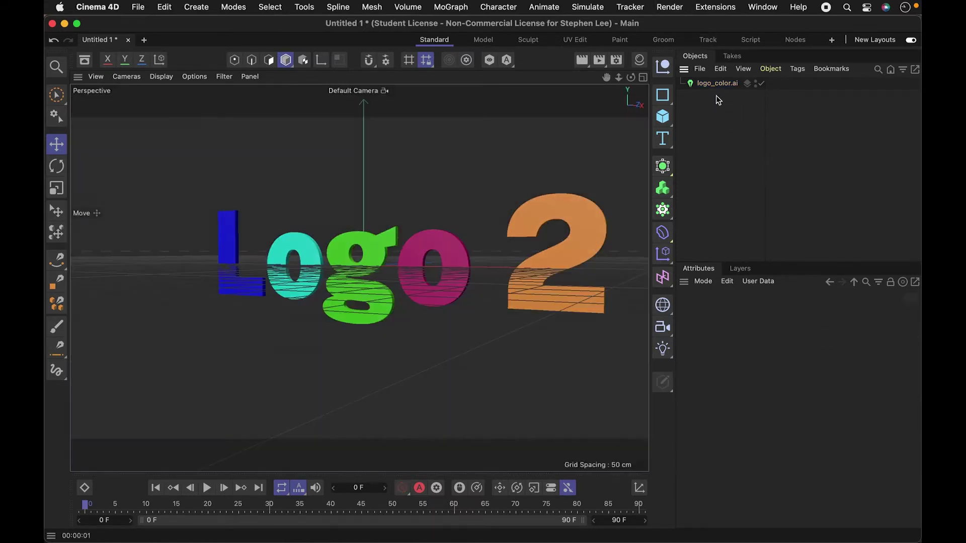
{"action": "left_click", "coordinate": [697, 87]}
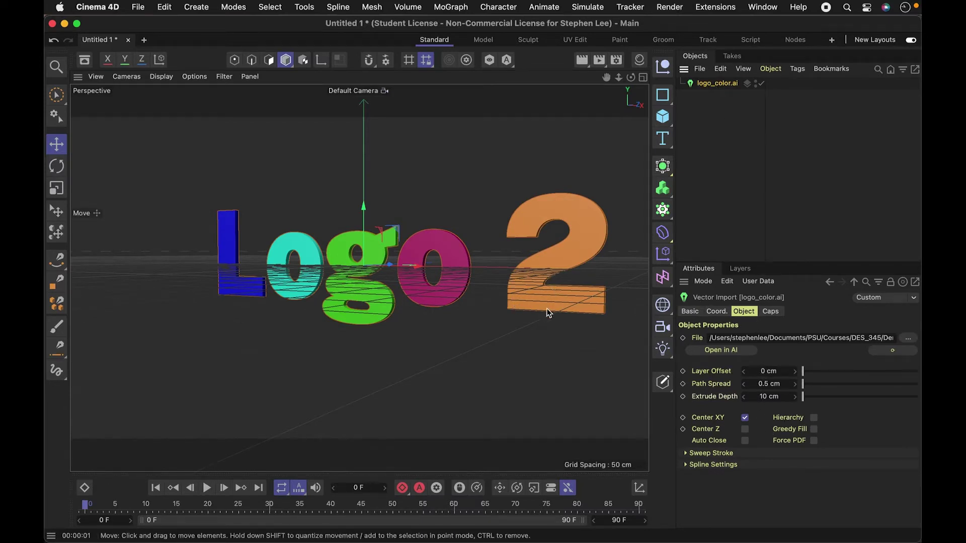
{"action": "left_click_drag", "start_coordinate": [547, 313], "coordinate": [478, 321], "text": "alt"}
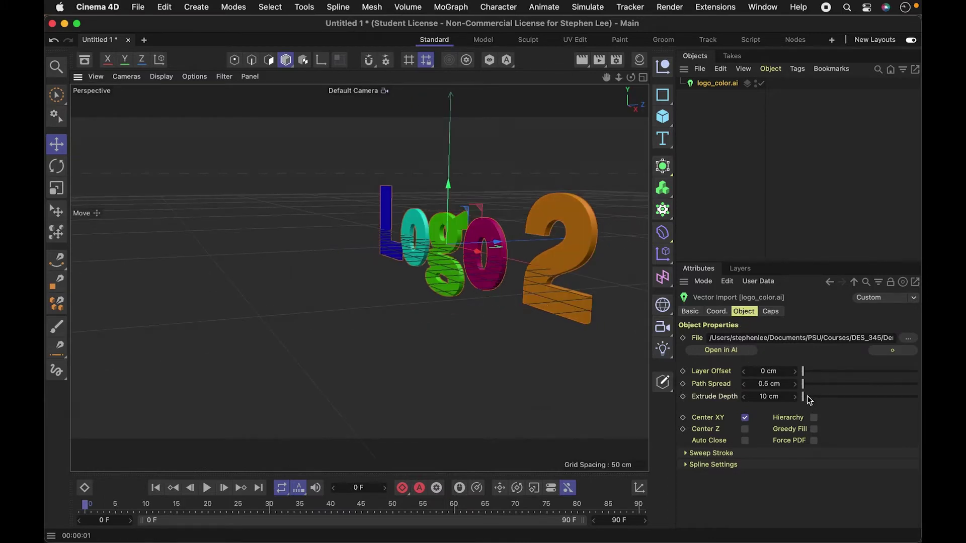
Increase the Vector Import's extrude depth to 411 cm
{"action": "left_click_drag", "start_coordinate": [807, 397], "coordinate": [849, 395]}
{"action": "left_click_drag", "start_coordinate": [446, 356], "coordinate": [443, 330], "text": "alt"}
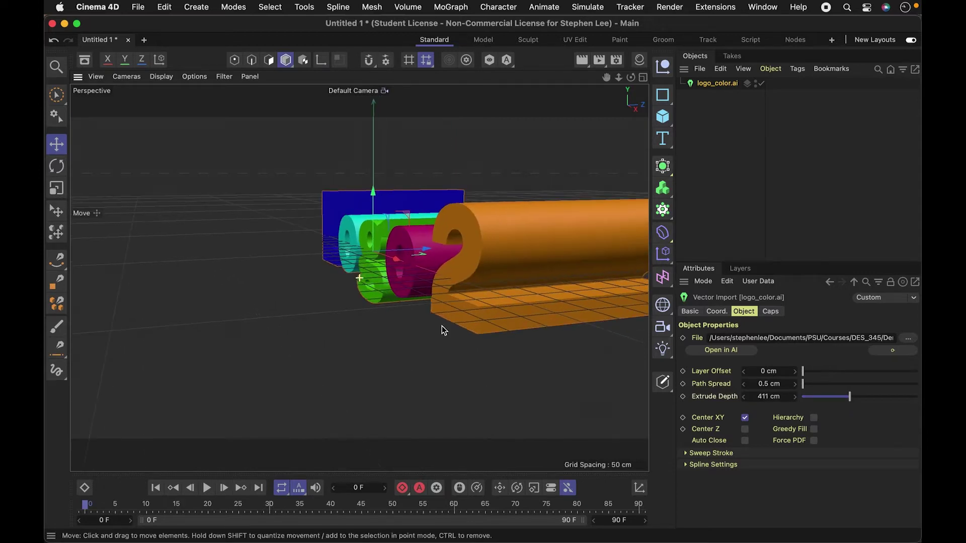
{"action": "left_click", "coordinate": [770, 311]}
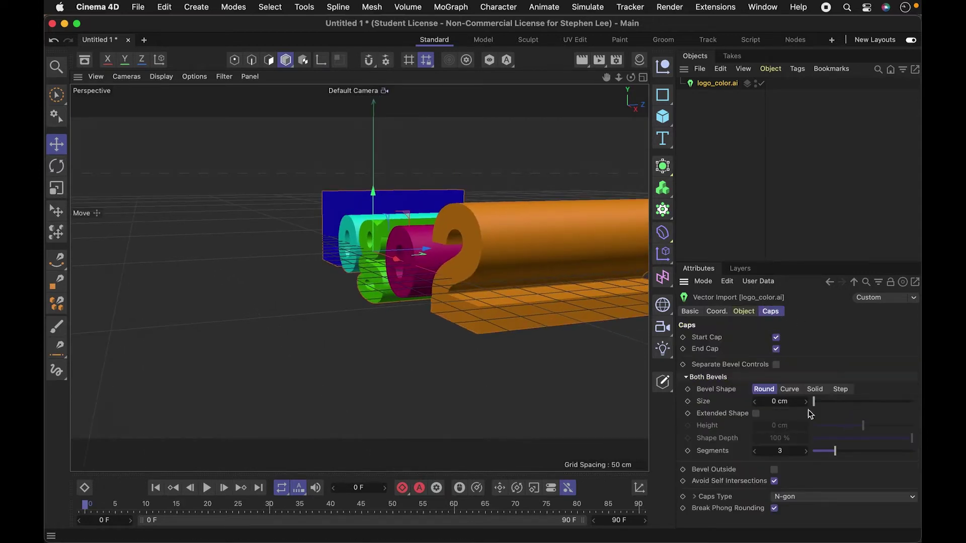
Set the caps' round bevel size to 3.33 cm and inspect the bevelled Logo2 letters
{"action": "left_click_drag", "start_coordinate": [817, 403], "coordinate": [822, 402]}
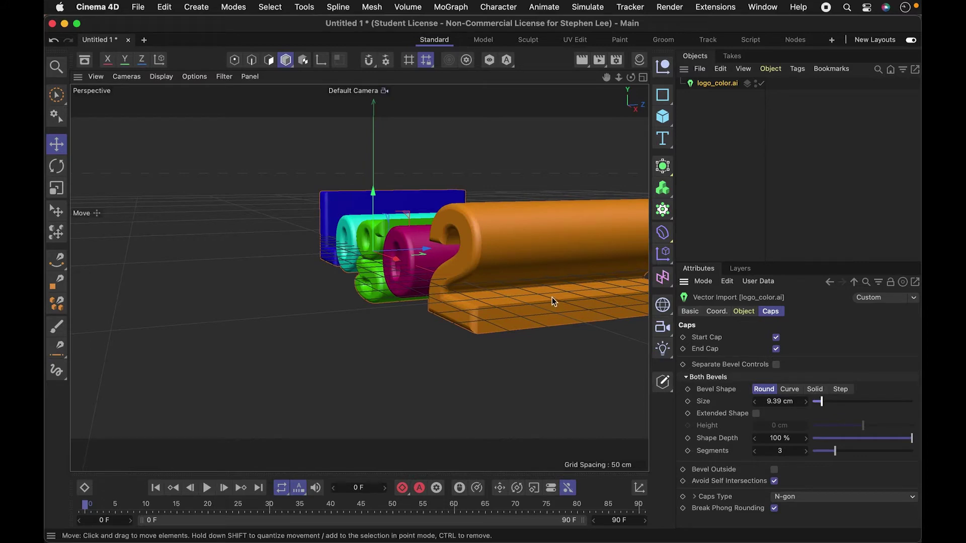
{"action": "left_click_drag", "start_coordinate": [557, 289], "coordinate": [503, 242], "text": "alt"}
{"action": "left_click_drag", "start_coordinate": [457, 308], "coordinate": [437, 328], "text": "alt"}
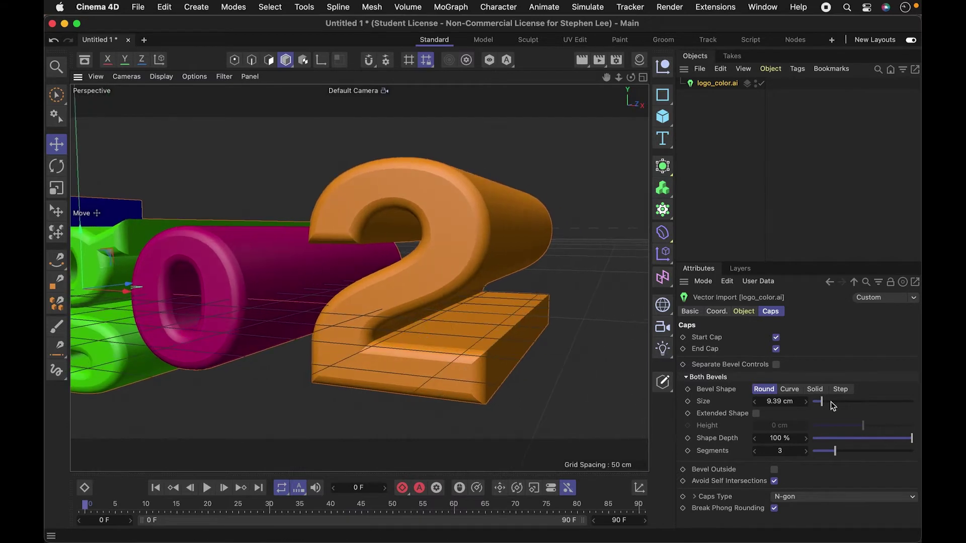
{"action": "left_click_drag", "start_coordinate": [823, 402], "coordinate": [815, 402]}
{"action": "left_click_drag", "start_coordinate": [516, 331], "coordinate": [389, 335], "text": "alt"}
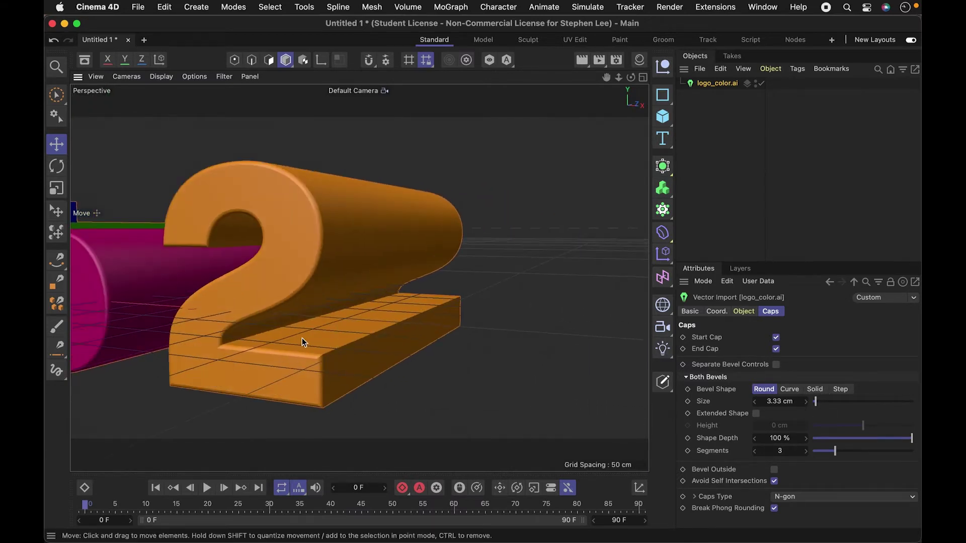
{"action": "left_click_drag", "start_coordinate": [302, 338], "coordinate": [112, 351], "text": "alt"}
{"action": "middle_click_drag", "start_coordinate": [112, 351], "coordinate": [367, 336], "text": "alt"}
{"action": "left_click_drag", "start_coordinate": [371, 328], "coordinate": [276, 312], "text": "alt"}
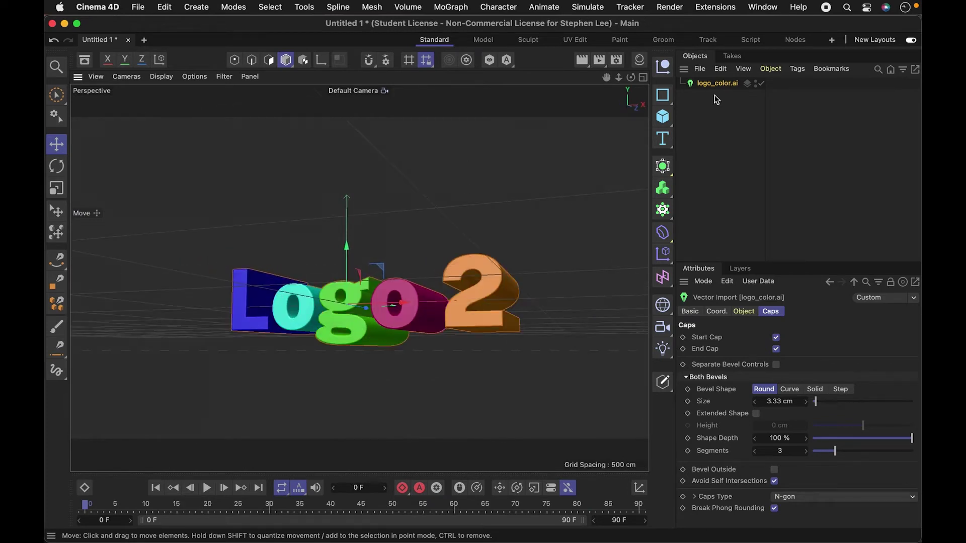
{"action": "left_click", "coordinate": [725, 151]}
{"action": "left_click", "coordinate": [712, 84]}
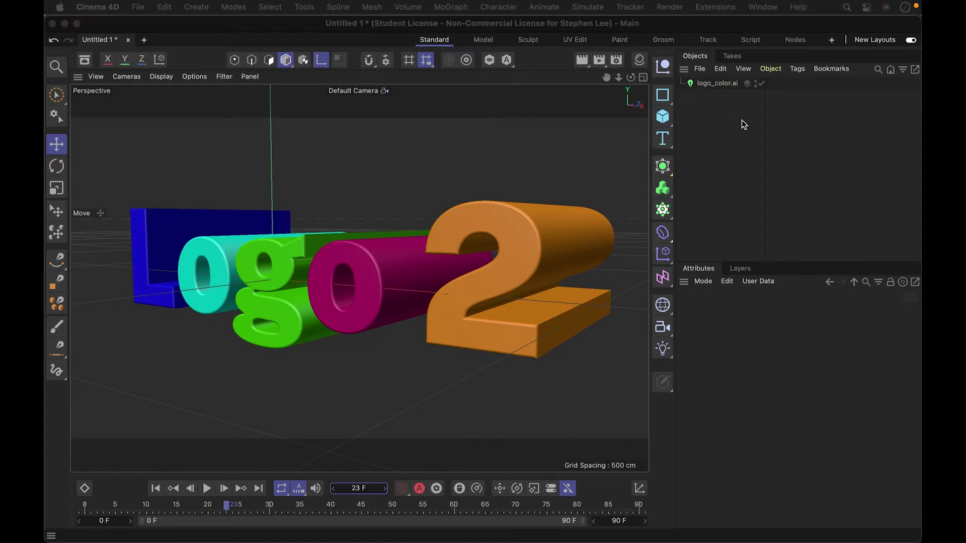
Enable Hierarchy on the Vector Import so the letters become separate objects
{"action": "left_click", "coordinate": [742, 119]}
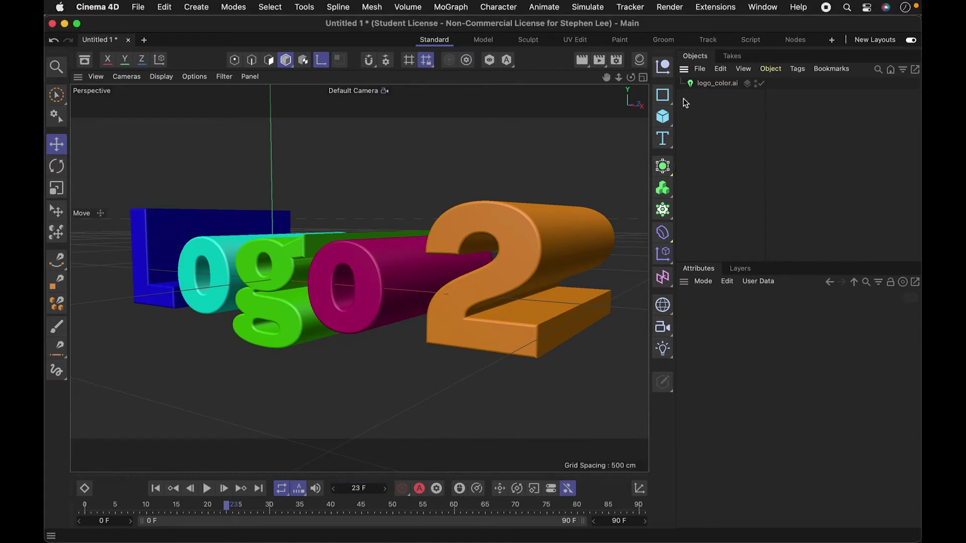
{"action": "left_click", "coordinate": [710, 84]}
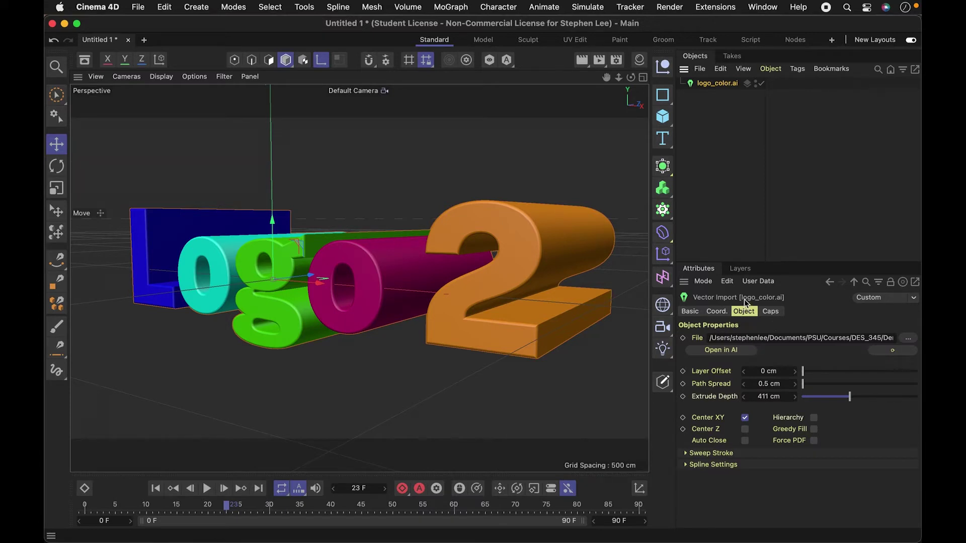
{"action": "left_click", "coordinate": [814, 417]}
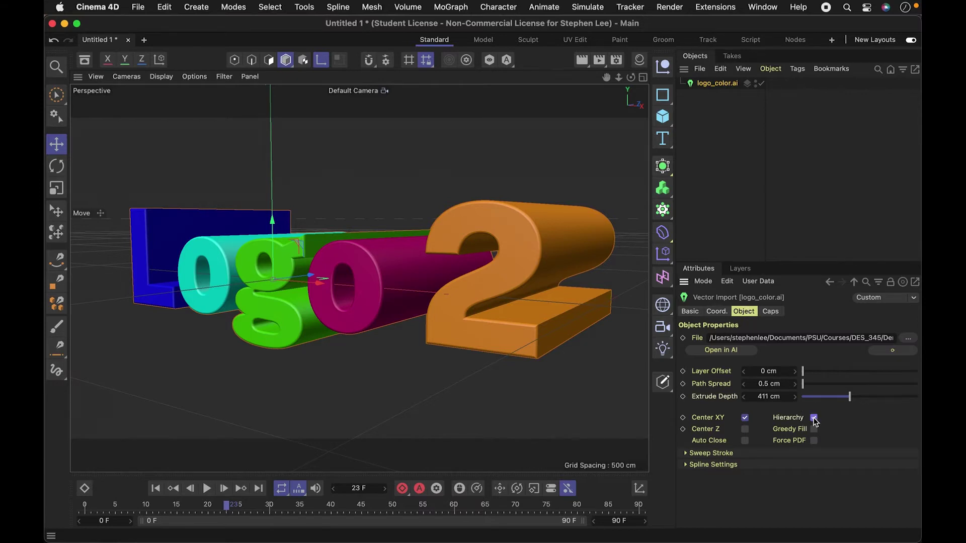
Expand the import's Null group, select the letter Extrudes, and zoom in on the orange 2
{"action": "left_click", "coordinate": [681, 83]}
{"action": "left_click", "coordinate": [707, 95]}
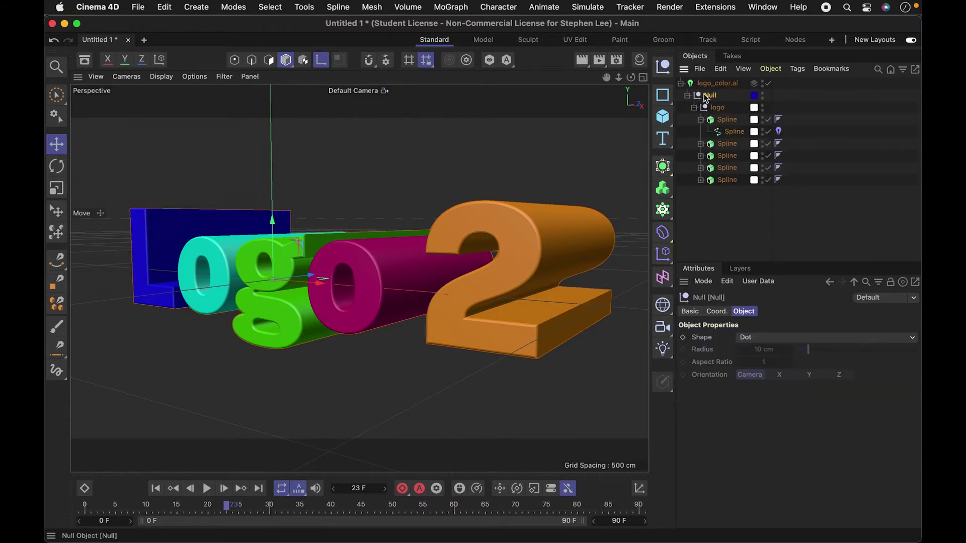
{"action": "left_click", "coordinate": [728, 143]}
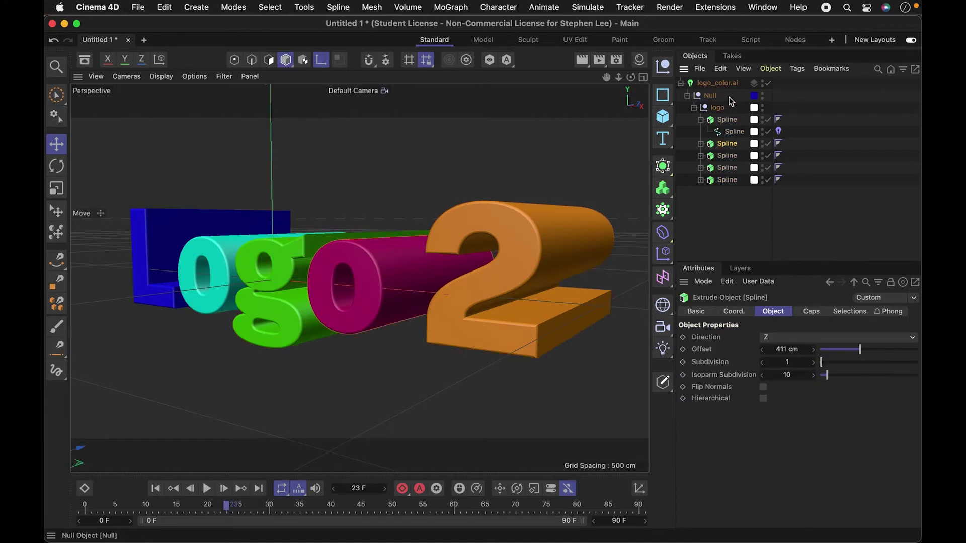
{"action": "left_click", "coordinate": [727, 119]}
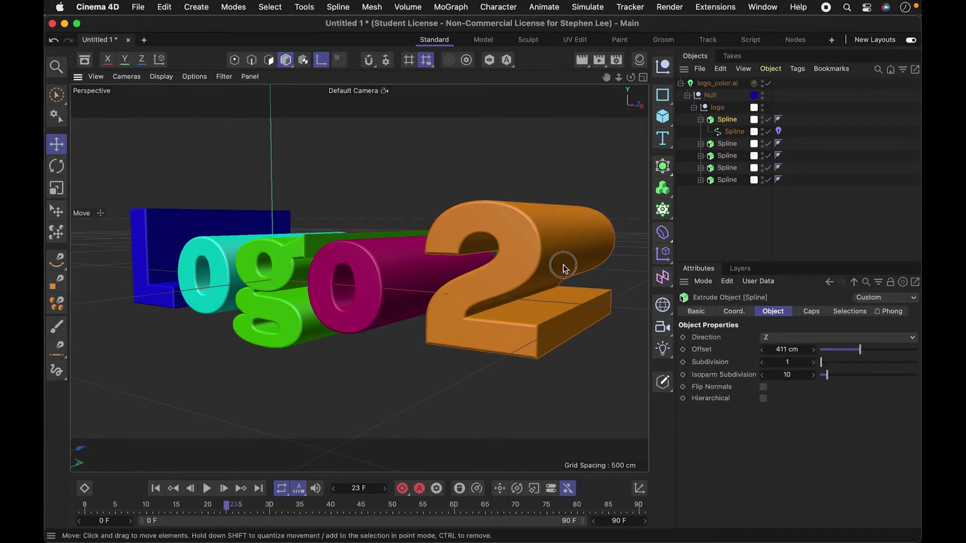
{"action": "scroll", "coordinate": [579, 261], "scroll_direction": "up", "scroll_amount": 5}
{"action": "scroll", "coordinate": [611, 258], "scroll_direction": "up", "scroll_amount": 1}
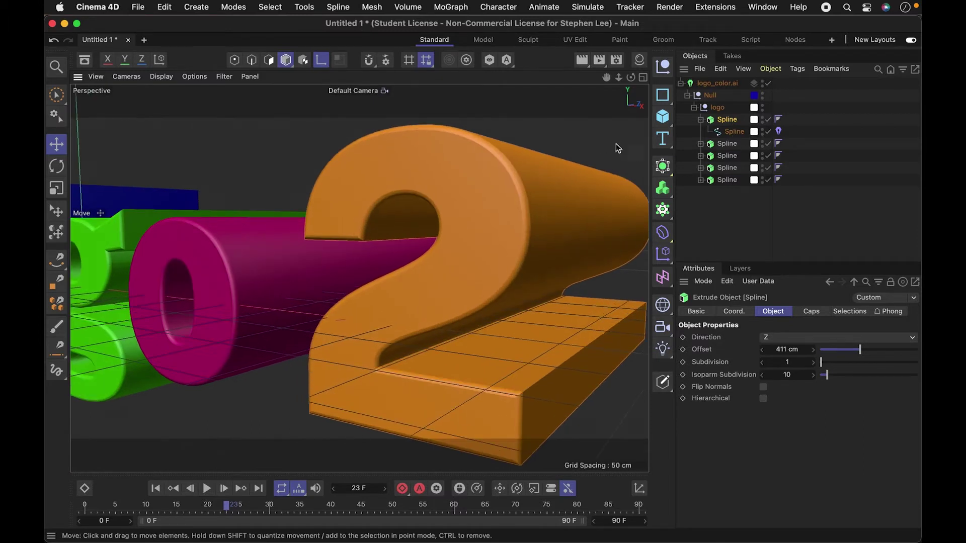
Rename the first letter objects 2 and o, with the third mistyped as h1
{"action": "double_click", "coordinate": [729, 120]}
{"action": "type", "text": "2"}
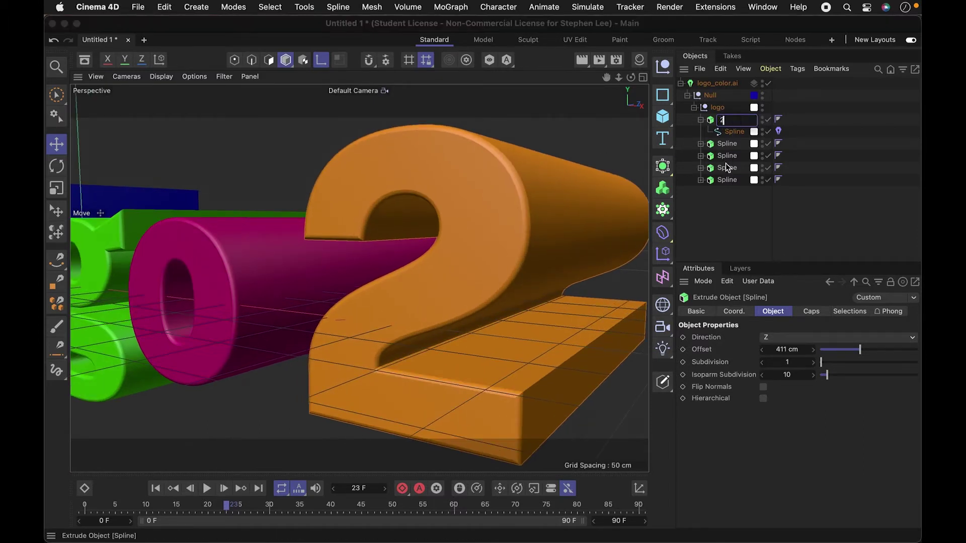
{"action": "left_click", "coordinate": [727, 144]}
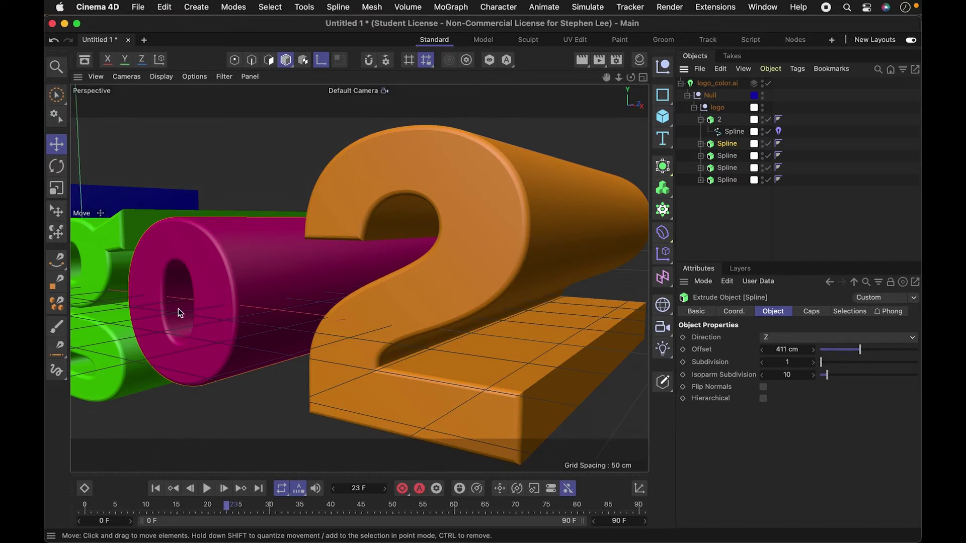
{"action": "double_click", "coordinate": [728, 144]}
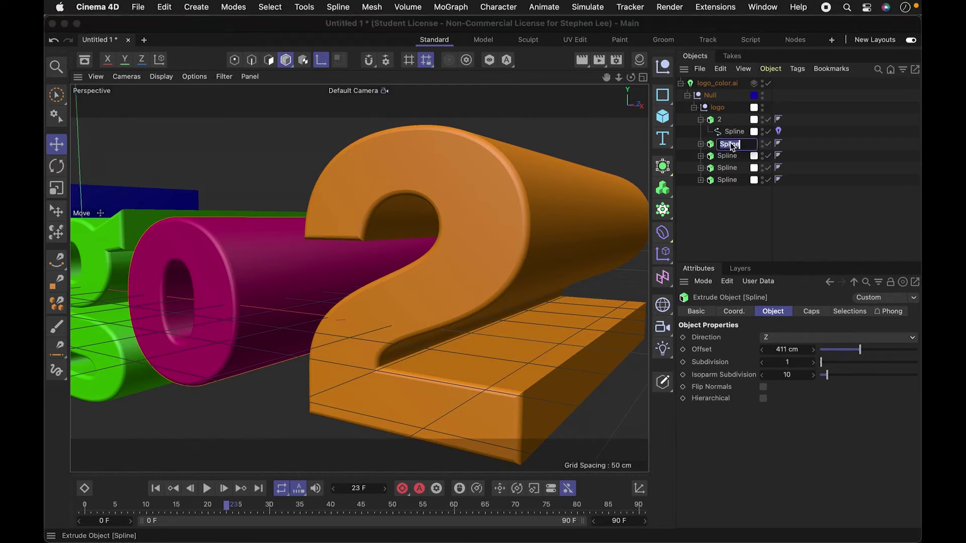
{"action": "type", "text": "o"}
{"action": "double_click", "coordinate": [723, 157]}
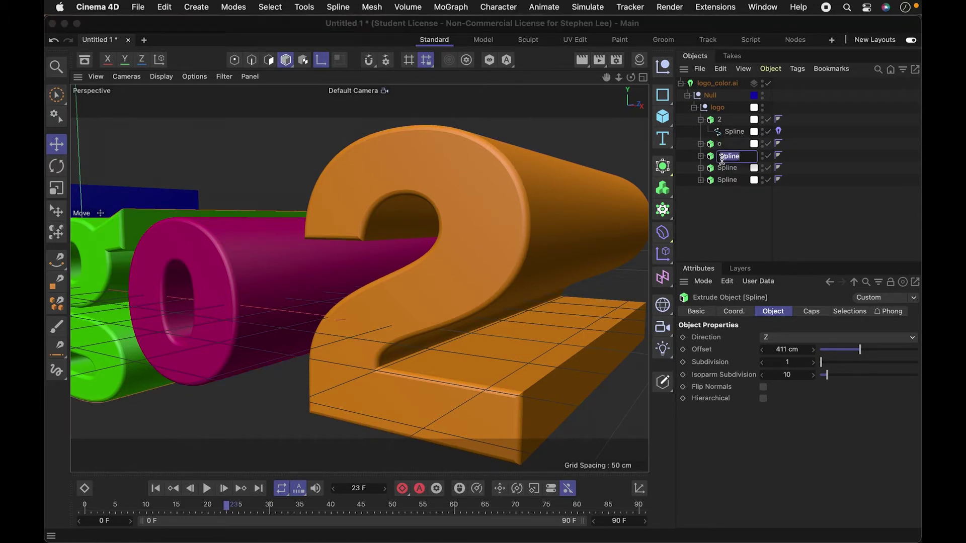
{"action": "type", "text": "h1"}
{"action": "key", "text": "Return"}
{"action": "left_click_drag", "start_coordinate": [320, 287], "coordinate": [452, 298], "text": "alt"}
Rename the remaining letter objects g, o and l
{"action": "double_click", "coordinate": [723, 157]}
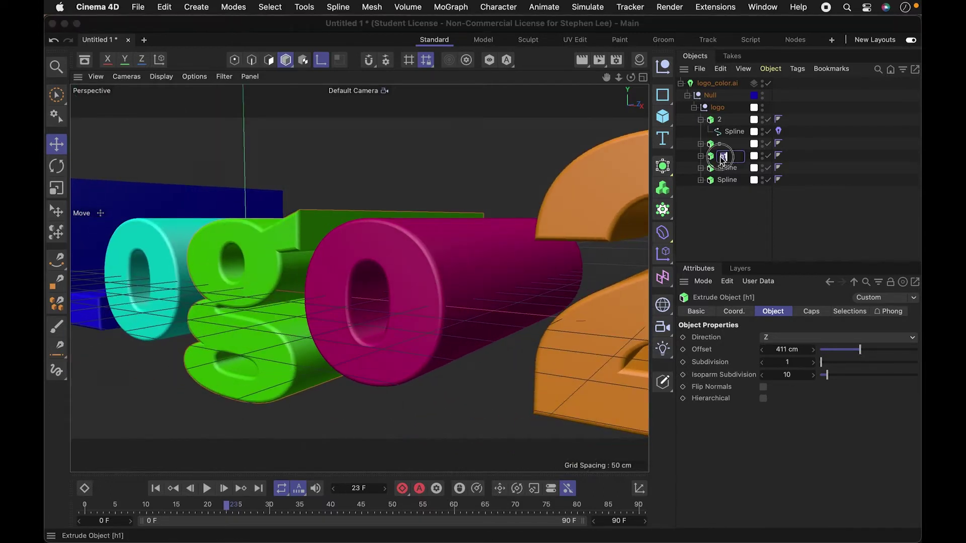
{"action": "type", "text": "g"}
{"action": "key", "text": "Return"}
{"action": "double_click", "coordinate": [728, 168]}
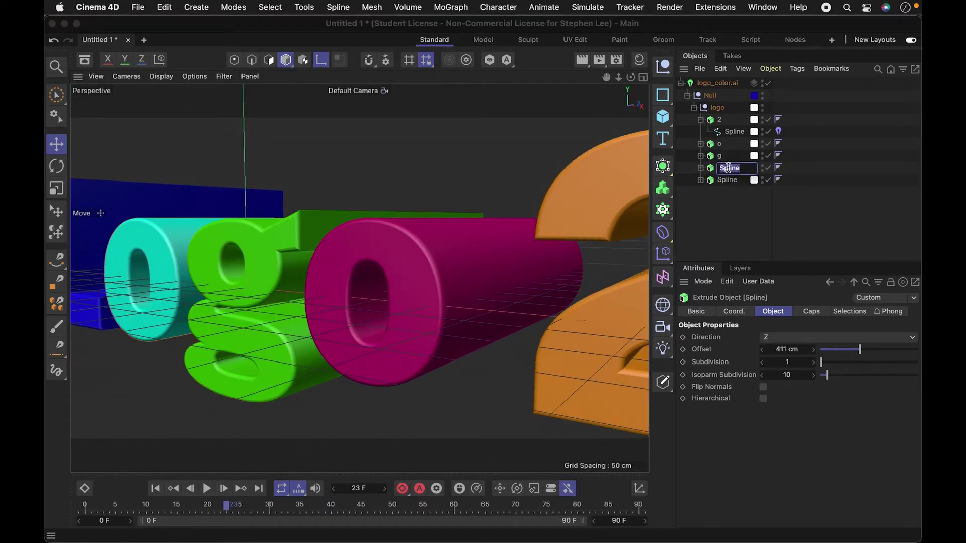
{"action": "type", "text": "o"}
{"action": "key", "text": "Return"}
{"action": "double_click", "coordinate": [724, 180]}
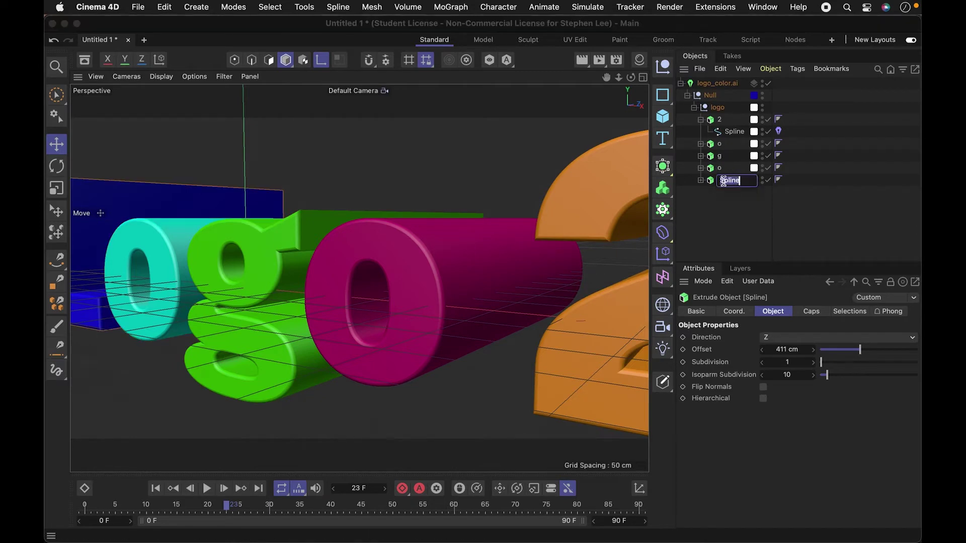
{"action": "type", "text": "l"}
{"action": "left_click", "coordinate": [809, 245]}
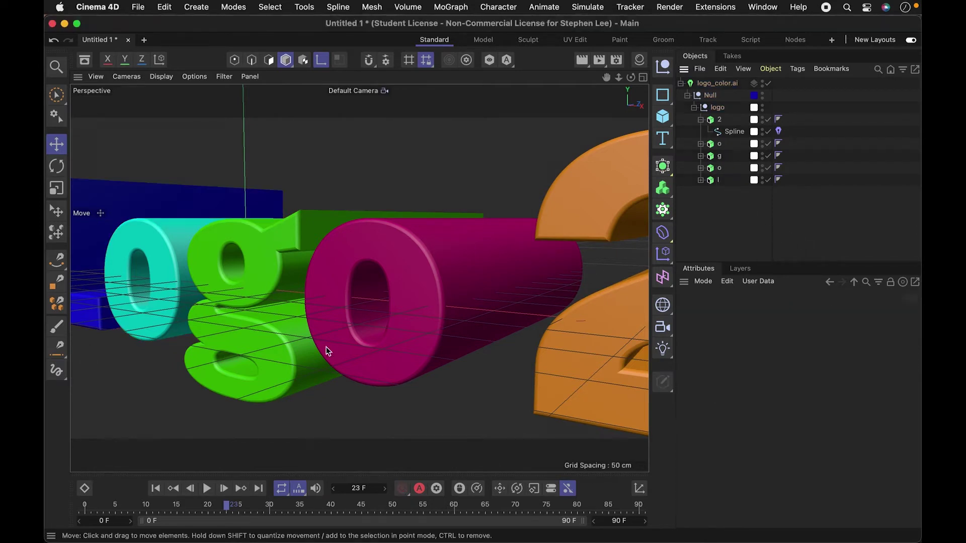
{"action": "scroll", "coordinate": [340, 347], "scroll_direction": "down", "scroll_amount": 5}
{"action": "left_click_drag", "start_coordinate": [338, 343], "coordinate": [429, 305], "text": "alt"}
{"action": "scroll", "coordinate": [436, 303], "scroll_direction": "up", "scroll_amount": 5}
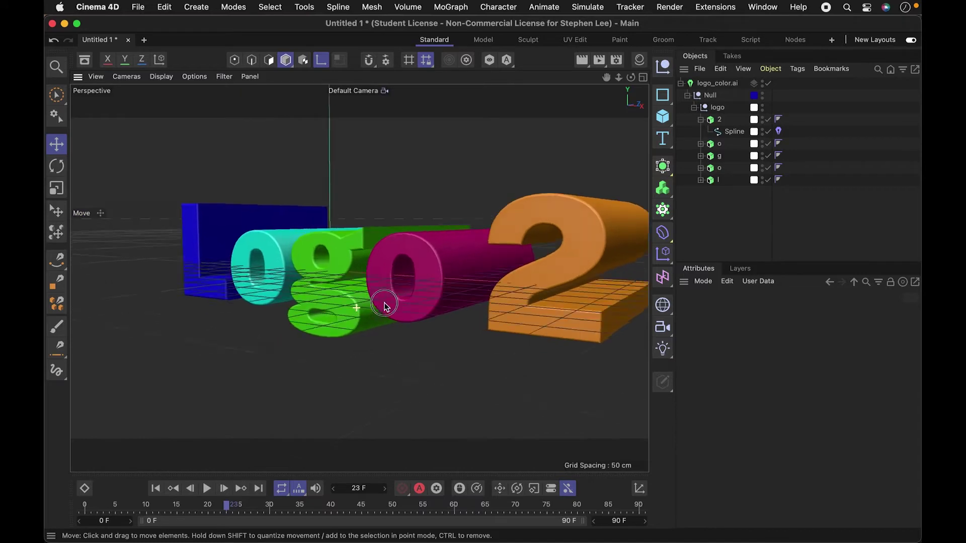
{"action": "scroll", "coordinate": [436, 303], "scroll_direction": "down", "scroll_amount": 5}
{"action": "left_click", "coordinate": [720, 119]}
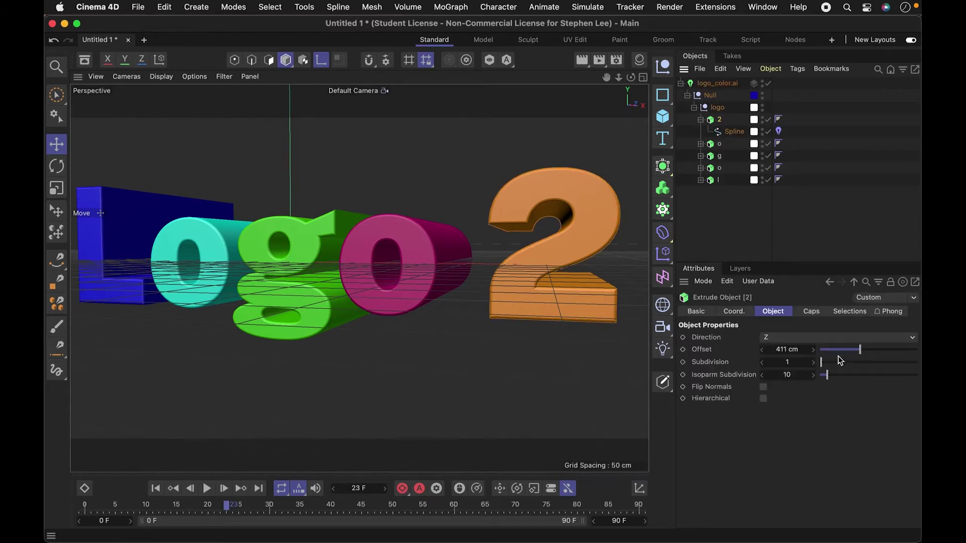
{"action": "left_click_drag", "start_coordinate": [839, 349], "coordinate": [834, 349]}
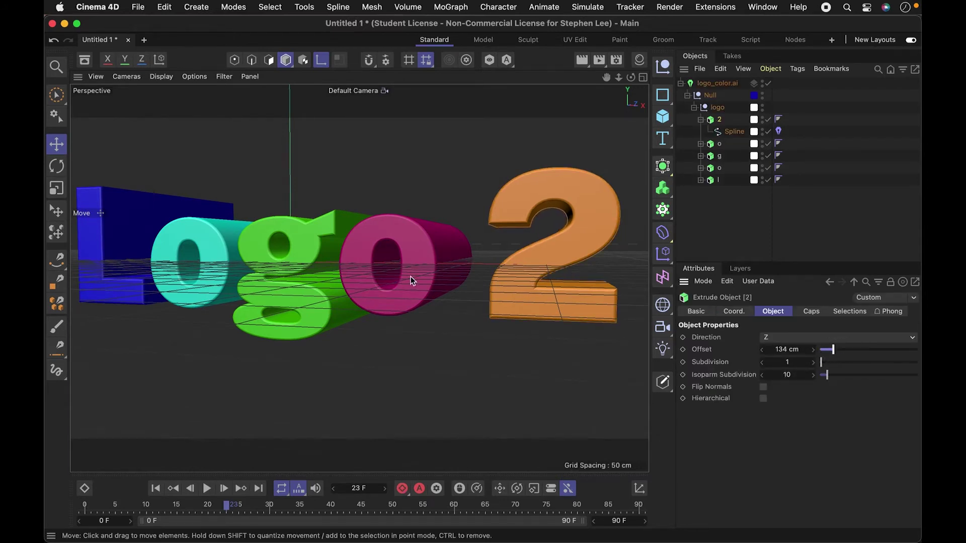
{"action": "left_click_drag", "start_coordinate": [410, 281], "coordinate": [443, 242], "text": "alt"}
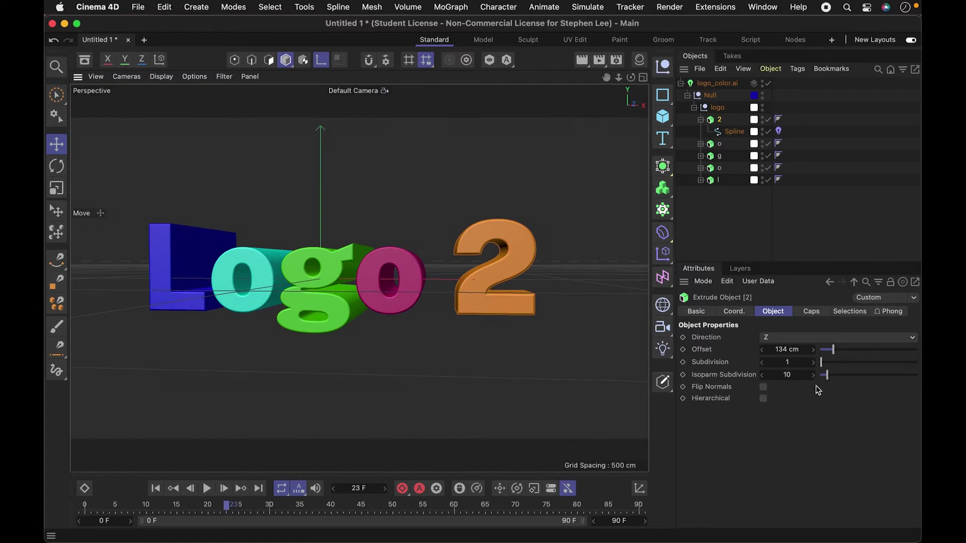
{"action": "left_click_drag", "start_coordinate": [833, 349], "coordinate": [860, 349]}
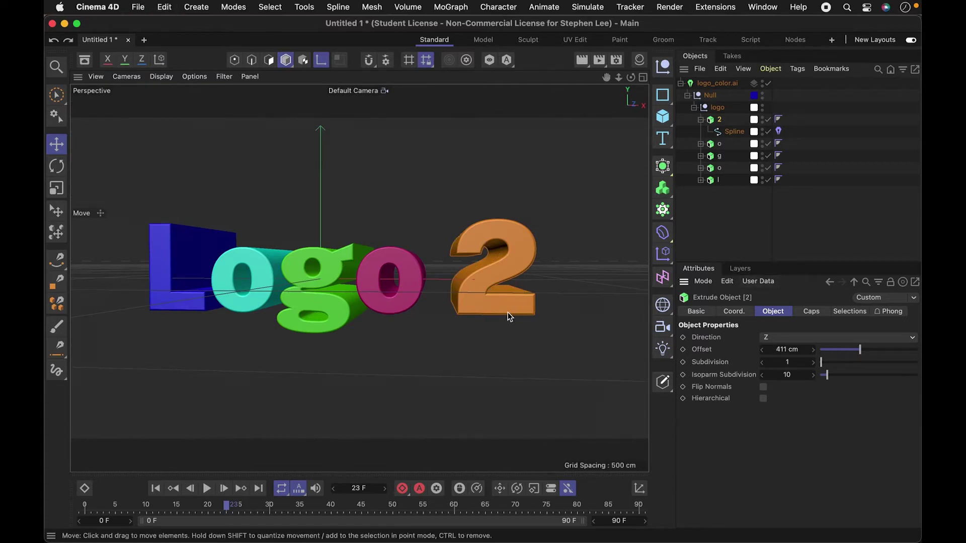
{"action": "mouse_move", "coordinate": [508, 312]}
{"action": "left_mouse_down", "text": "alt"}
{"action": "mouse_move", "coordinate": [491, 317]}
{"action": "mouse_move", "coordinate": [512, 308]}
{"action": "left_mouse_up", "text": "alt"}
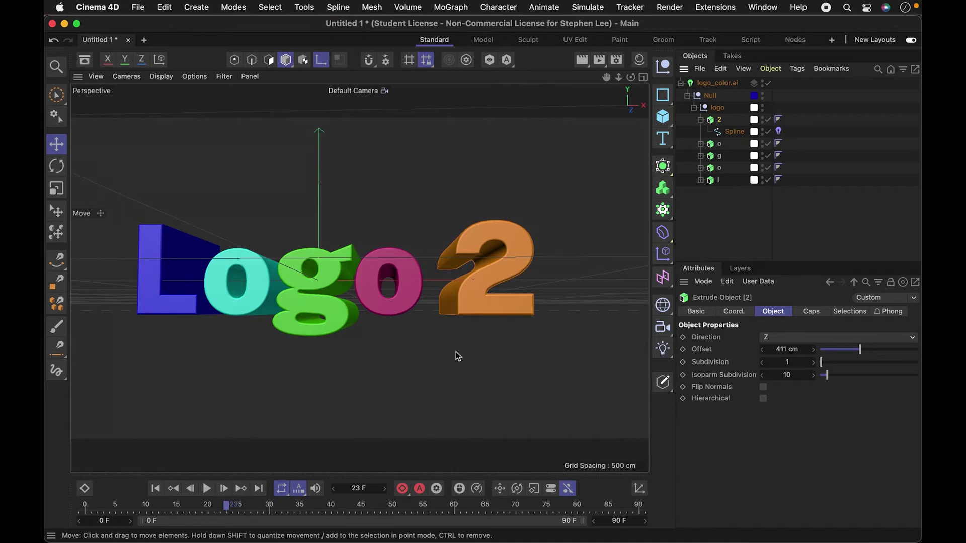
Try shifting the 2's pivot point along X, undo it, and turn off pivot editing
{"action": "left_click_drag", "start_coordinate": [452, 332], "coordinate": [464, 269], "text": "alt"}
{"action": "key", "text": "e"}
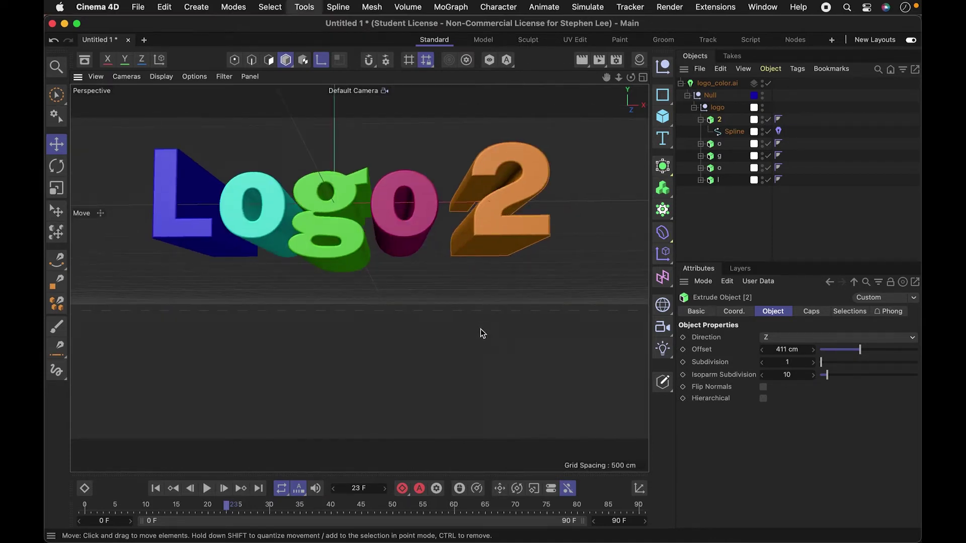
{"action": "scroll", "coordinate": [473, 336], "scroll_direction": "down", "scroll_amount": 4}
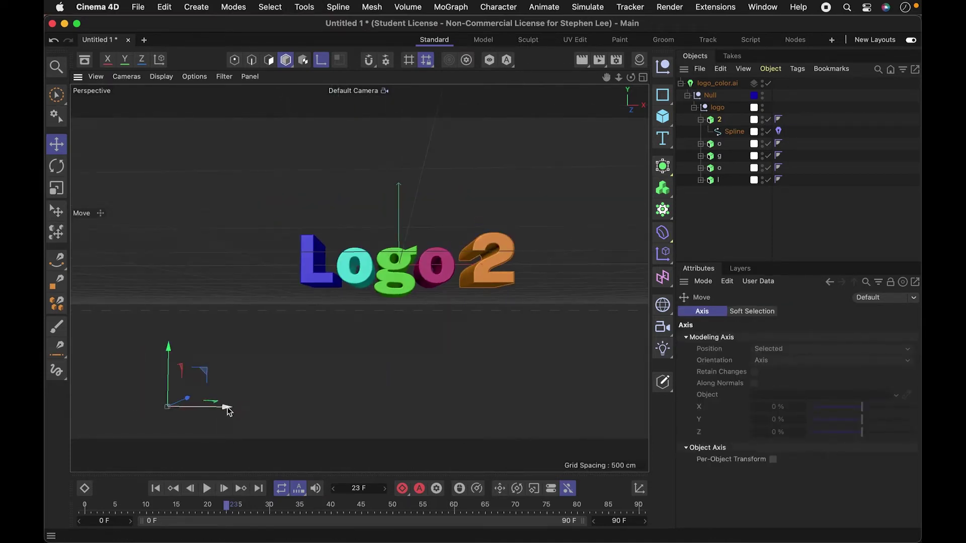
{"action": "left_click_drag", "start_coordinate": [227, 408], "coordinate": [400, 407]}
{"action": "key", "text": "super+z"}
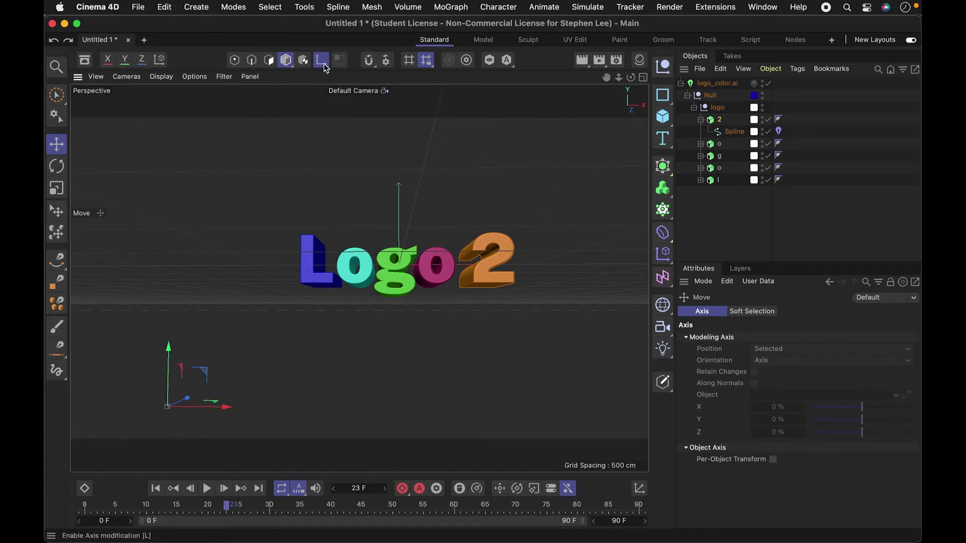
{"action": "left_click", "coordinate": [322, 62]}
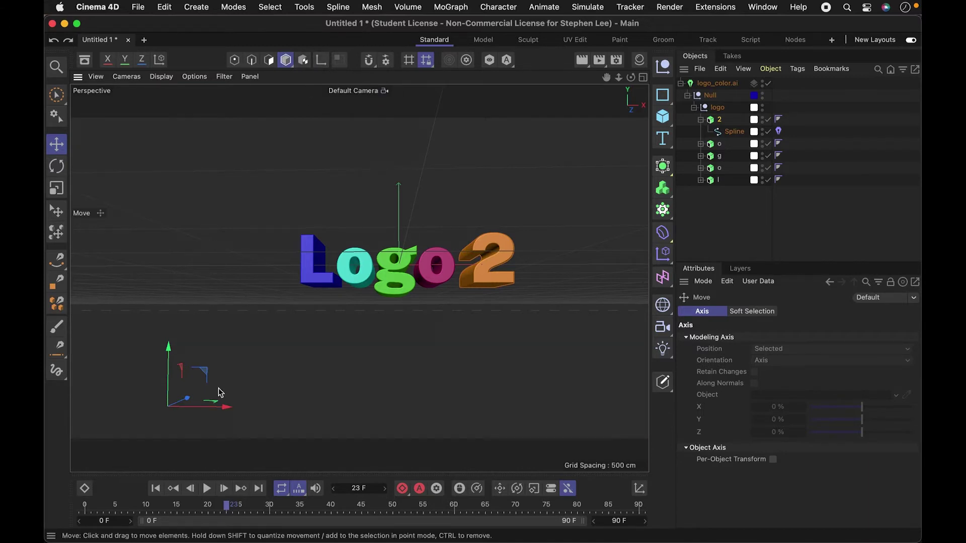
Try moving and rotating the 2 (about -35°), undo both, and switch to four views
{"action": "left_click_drag", "start_coordinate": [216, 405], "coordinate": [299, 404]}
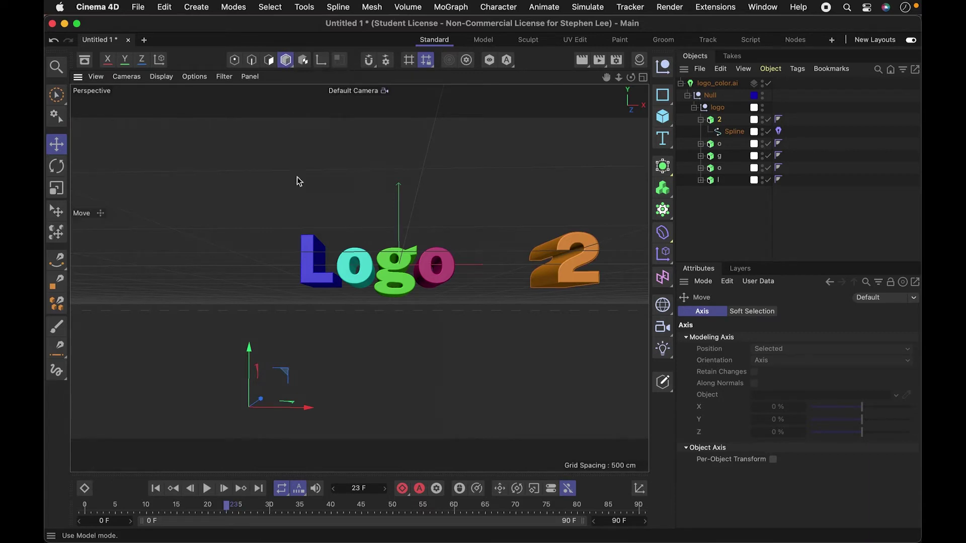
{"action": "left_click_drag", "start_coordinate": [311, 408], "coordinate": [264, 405]}
{"action": "key", "text": "super+z"}
{"action": "key", "text": "super+z"}
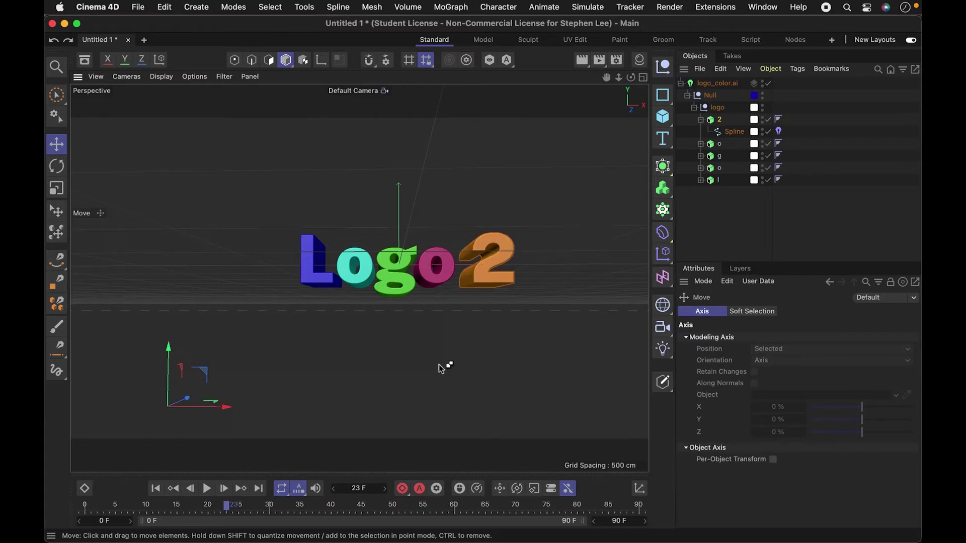
{"action": "left_click", "coordinate": [463, 277]}
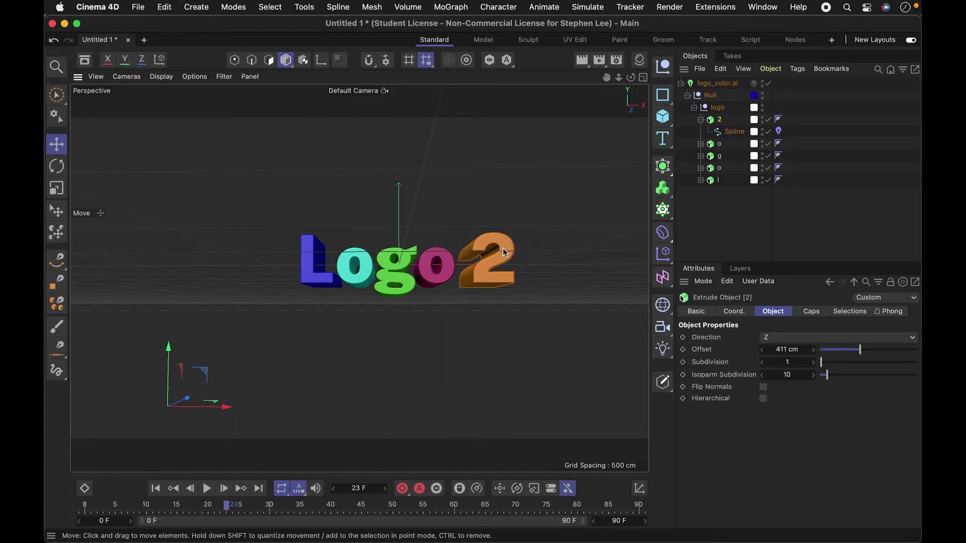
{"action": "key", "text": "r"}
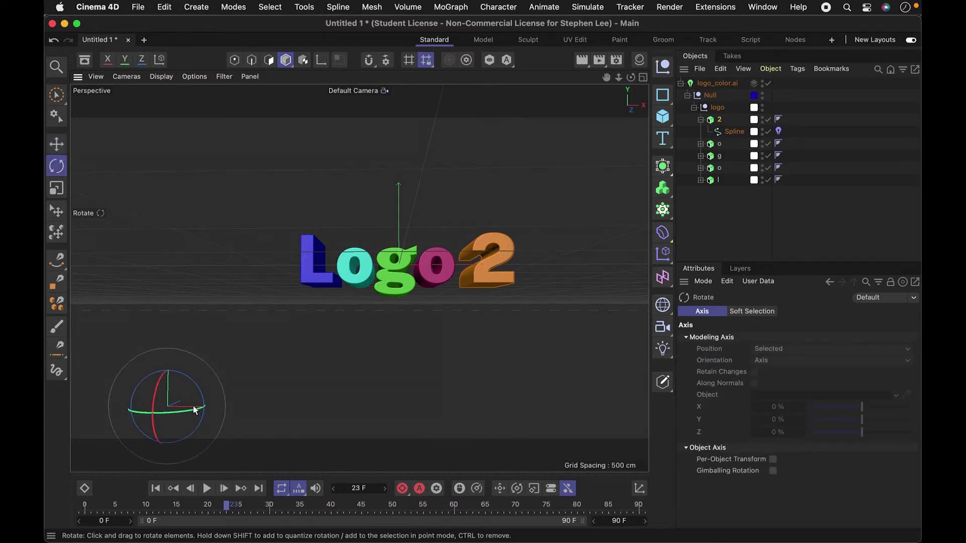
{"action": "left_click_drag", "start_coordinate": [193, 410], "coordinate": [112, 422]}
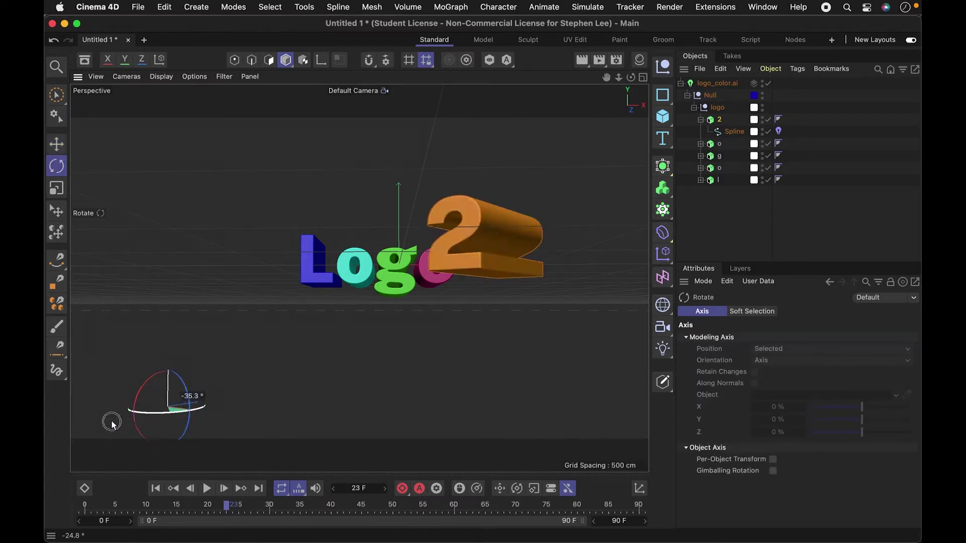
{"action": "key", "text": "super+z"}
{"action": "key", "text": "e"}
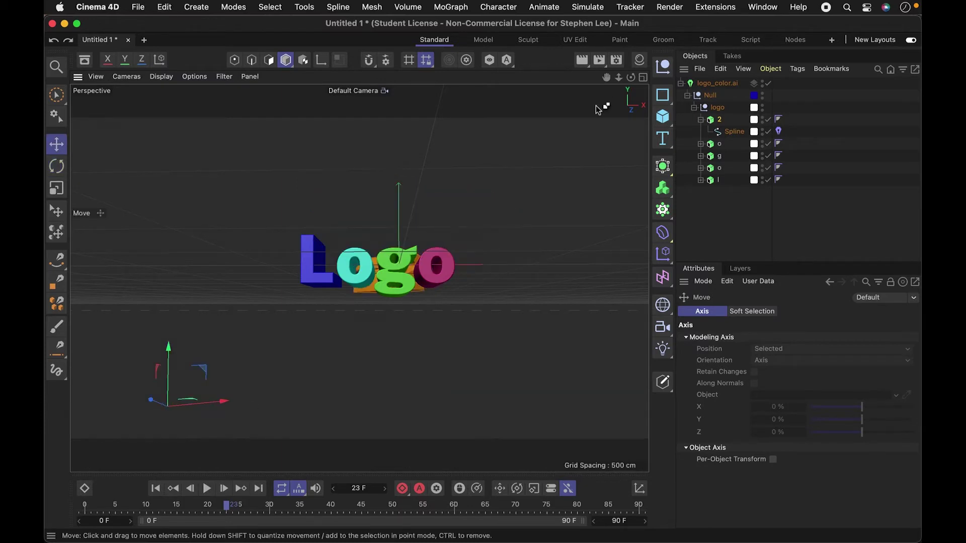
{"action": "key", "text": "super+z"}
{"action": "left_click", "coordinate": [643, 77]}
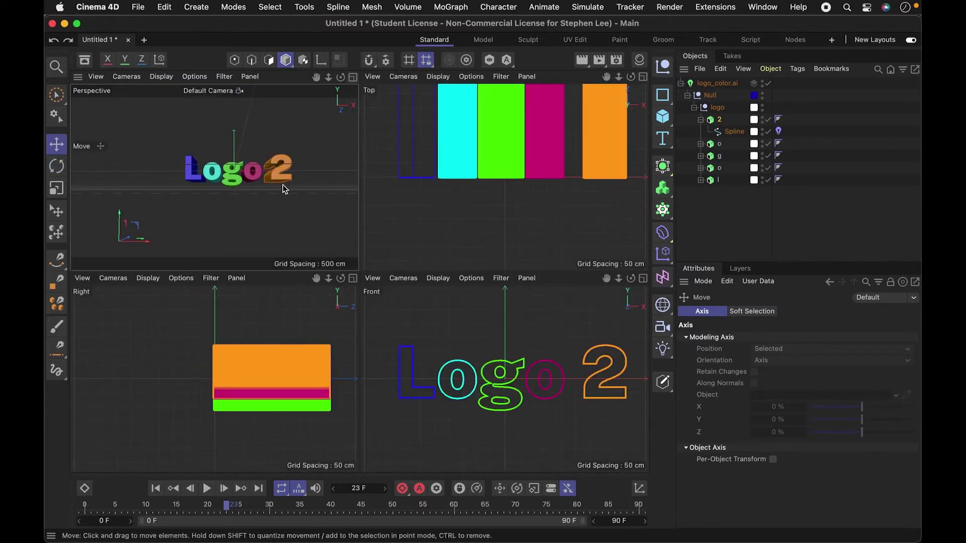
With pivot editing on, shift the 2's pivot point left in the Front and Top views
{"action": "left_click", "coordinate": [323, 61]}
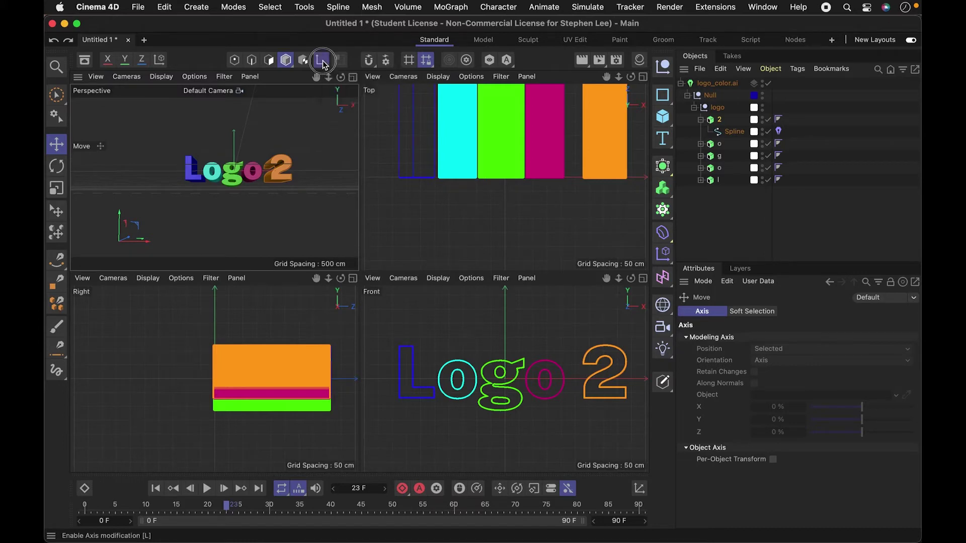
{"action": "left_click", "coordinate": [502, 401]}
{"action": "left_click_drag", "start_coordinate": [148, 241], "coordinate": [370, 211]}
{"action": "left_click_drag", "start_coordinate": [324, 243], "coordinate": [291, 160]}
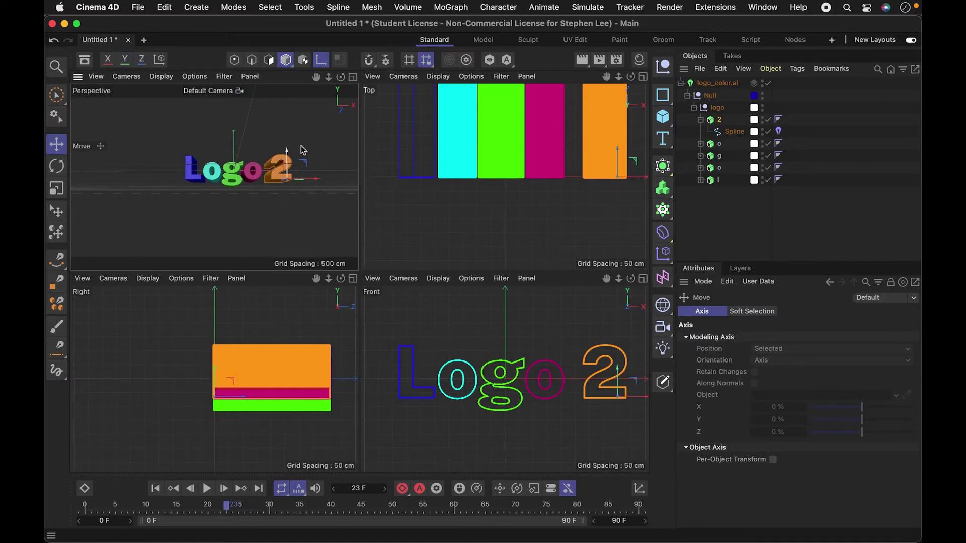
{"action": "mouse_move", "coordinate": [636, 182]}
{"action": "left_mouse_down"}
{"action": "mouse_move", "coordinate": [609, 148]}
{"action": "mouse_move", "coordinate": [629, 176]}
{"action": "left_mouse_up"}
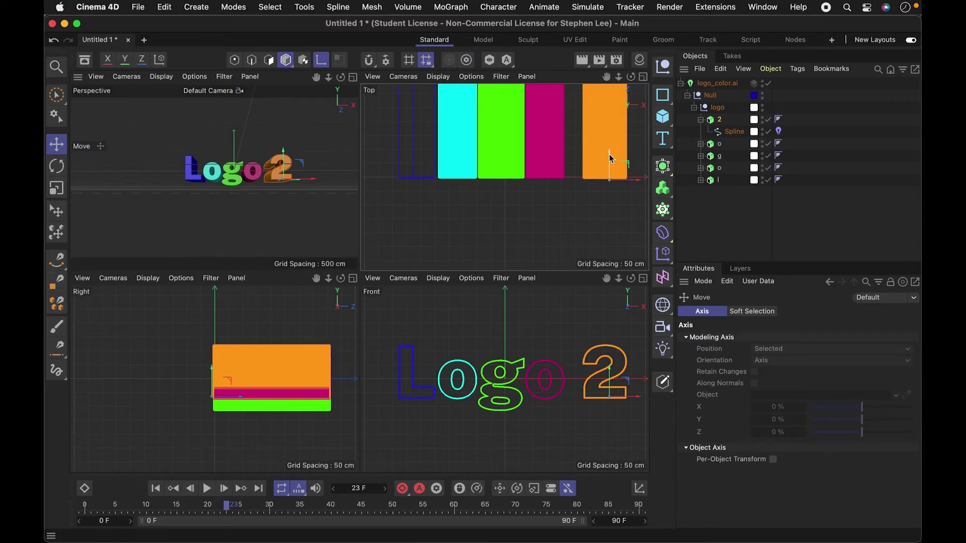
Maximize the Perspective view and return the timeline to frame 0
{"action": "left_click", "coordinate": [609, 157]}
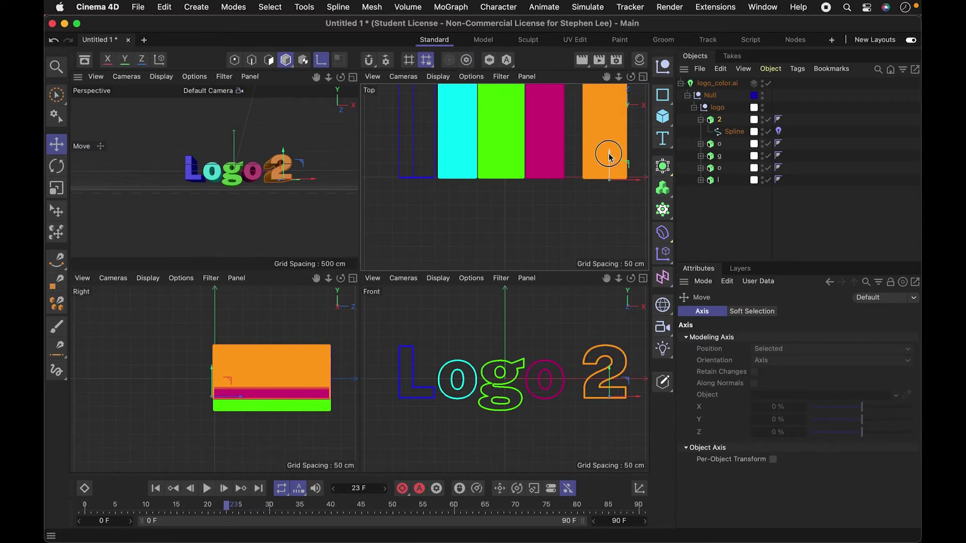
{"action": "left_click", "coordinate": [352, 77]}
{"action": "left_click_drag", "start_coordinate": [222, 514], "coordinate": [51, 503]}
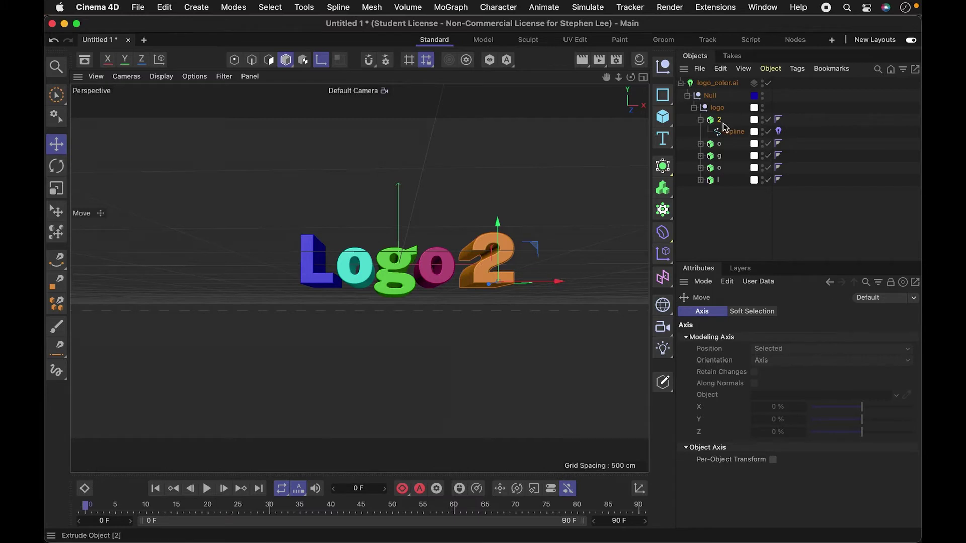
Keyframe the 2's heading at 0° on frame 29
{"action": "left_click", "coordinate": [269, 507]}
{"action": "left_click", "coordinate": [721, 120]}
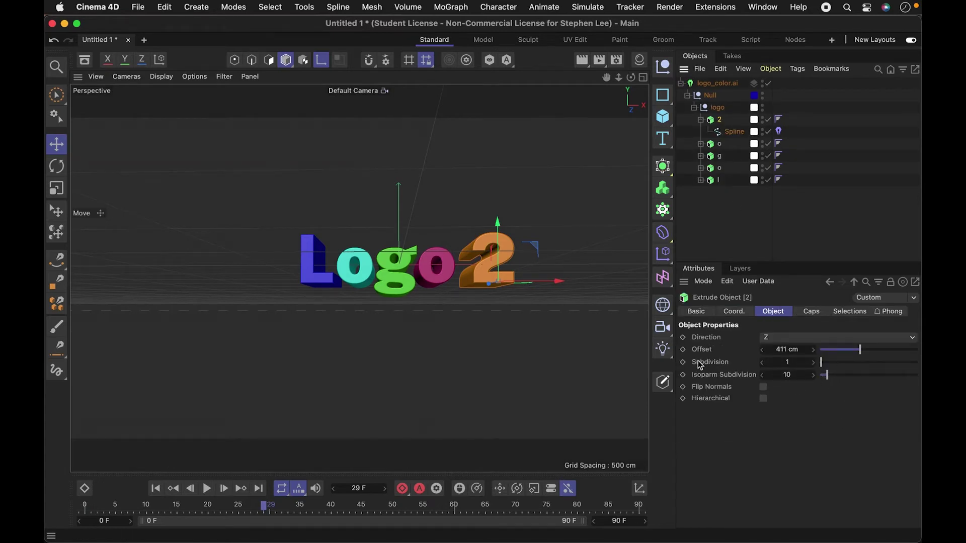
{"action": "left_click", "coordinate": [744, 313]}
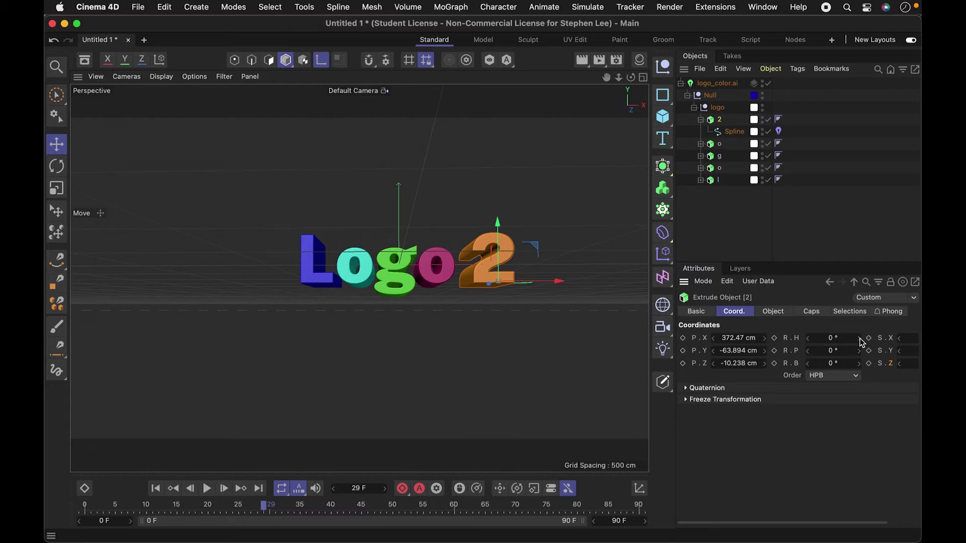
{"action": "left_click_drag", "start_coordinate": [859, 338], "coordinate": [880, 338]}
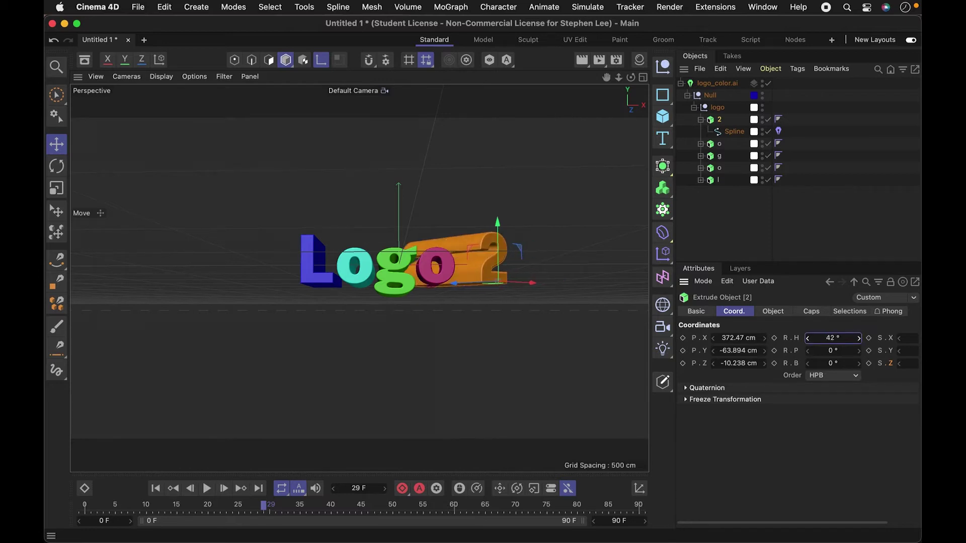
{"action": "key", "text": "super+z"}
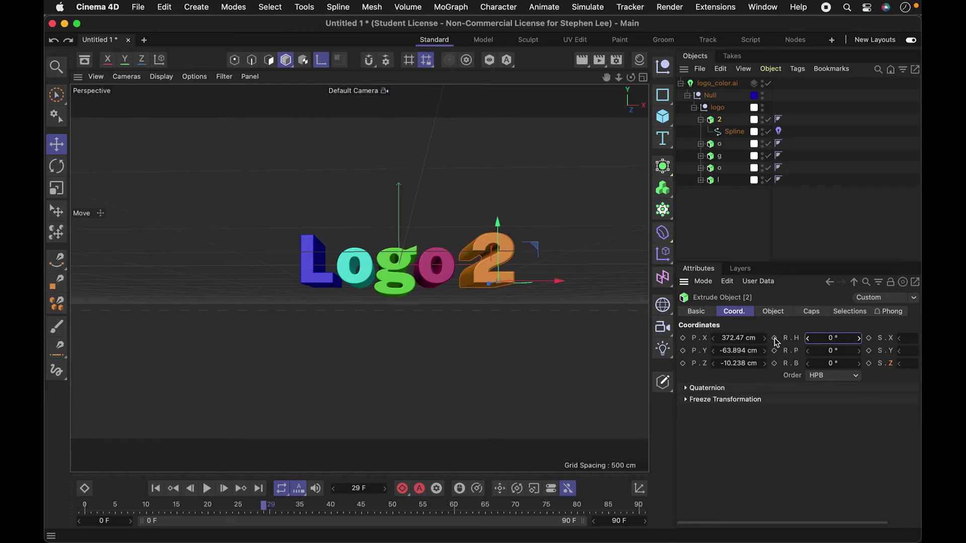
{"action": "left_click", "coordinate": [774, 338]}
{"action": "left_click_drag", "start_coordinate": [267, 506], "coordinate": [84, 507]}
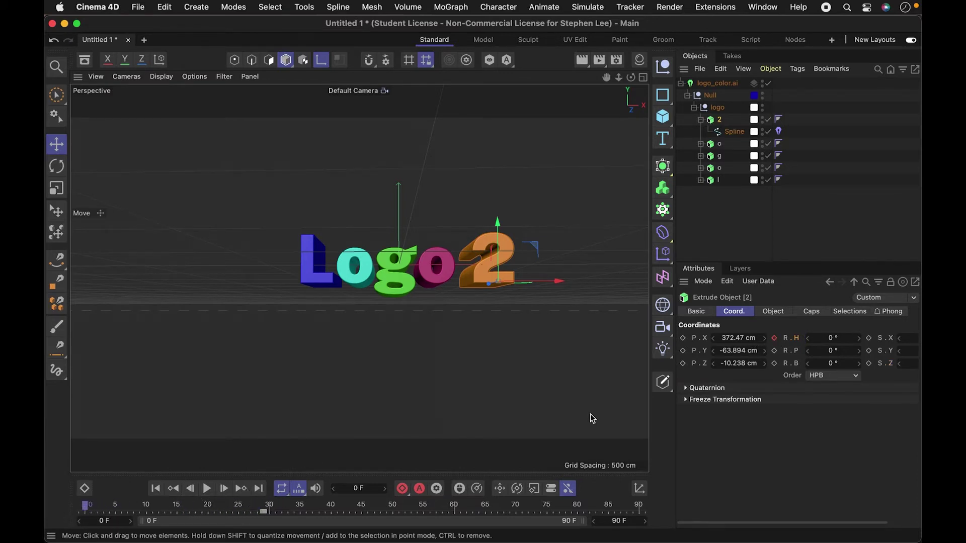
Set the 2's heading to -90° at frame 0 and keyframe it
{"action": "left_click", "coordinate": [841, 338]}
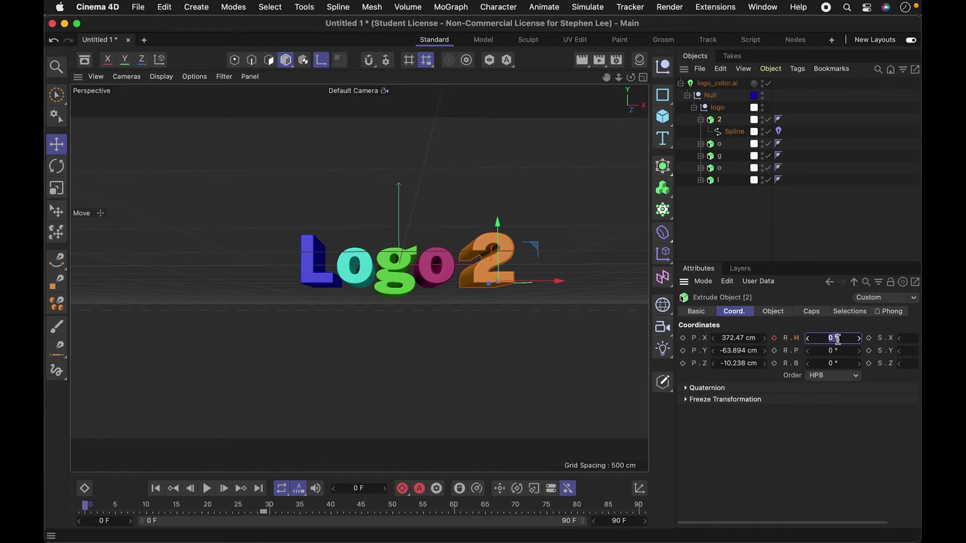
{"action": "type", "text": "90"}
{"action": "key", "text": "Return"}
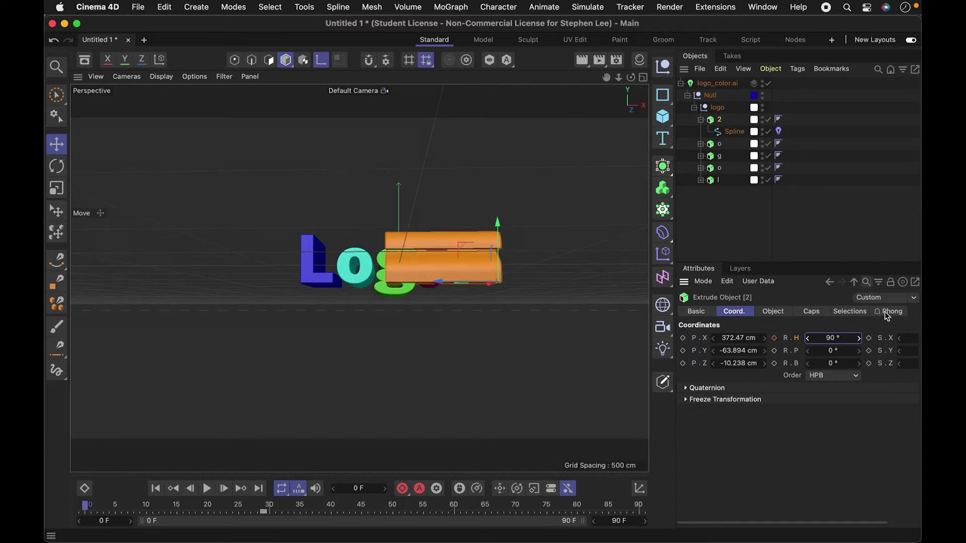
{"action": "key", "text": "super+a"}
{"action": "type", "text": "-12"}
{"action": "key", "text": "Return"}
{"action": "left_click", "coordinate": [839, 339]}
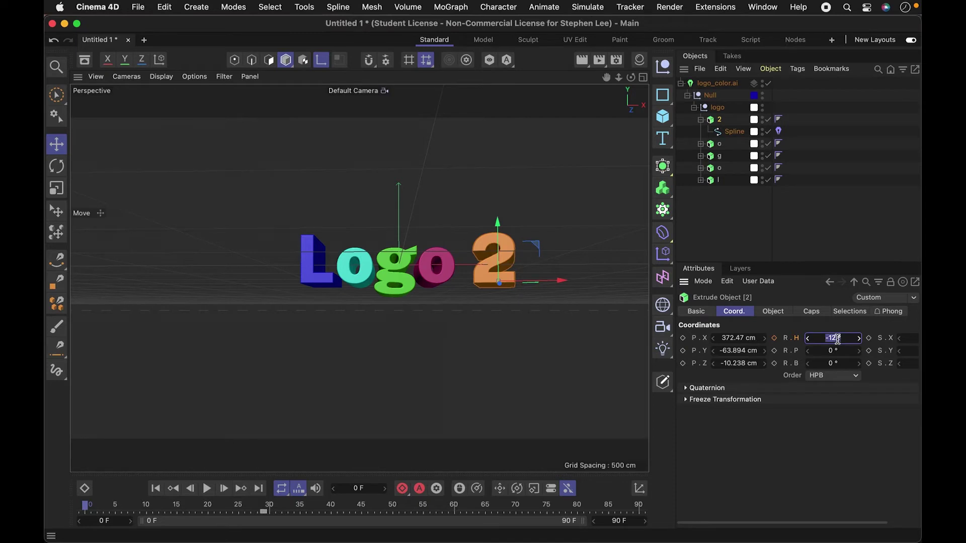
{"action": "type", "text": "-90"}
{"action": "key", "text": "Return"}
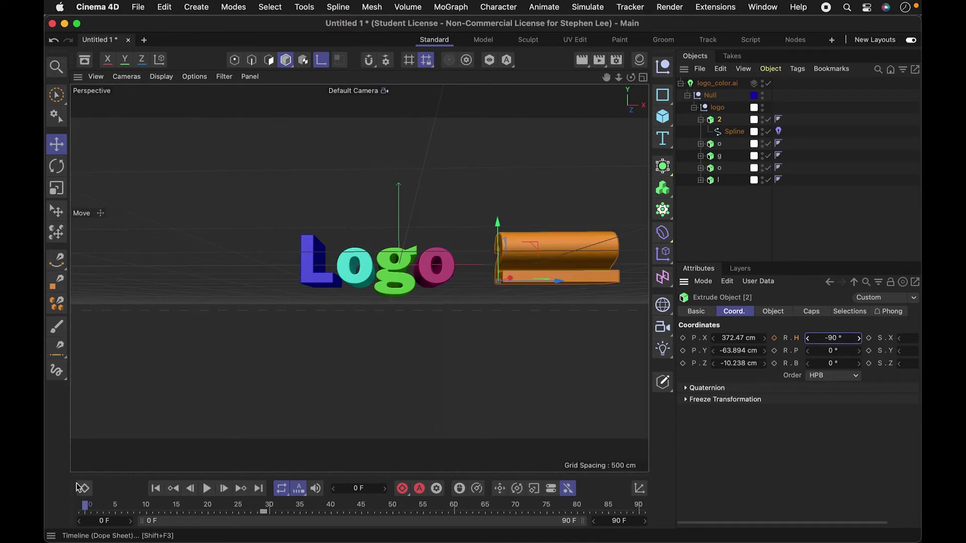
{"action": "left_click", "coordinate": [775, 338]}
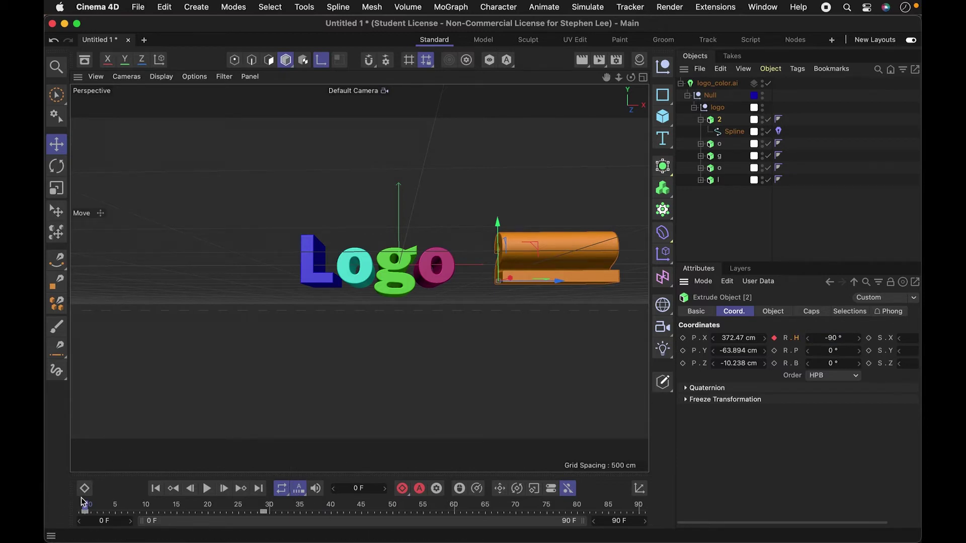
Move the end rotation keyframe to frame 15 and play the animation
{"action": "left_click_drag", "start_coordinate": [86, 507], "coordinate": [46, 505]}
{"action": "left_click_drag", "start_coordinate": [272, 516], "coordinate": [176, 517]}
{"action": "left_click", "coordinate": [209, 490]}
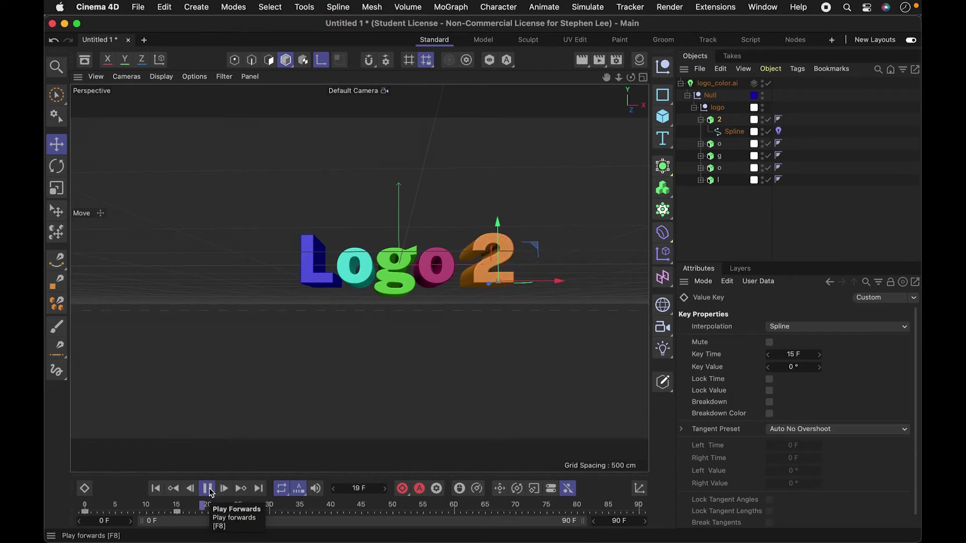
Pause playback at frame 14, reselect the logo_color.ai group, and switch to Illustrator
{"action": "left_click", "coordinate": [208, 490]}
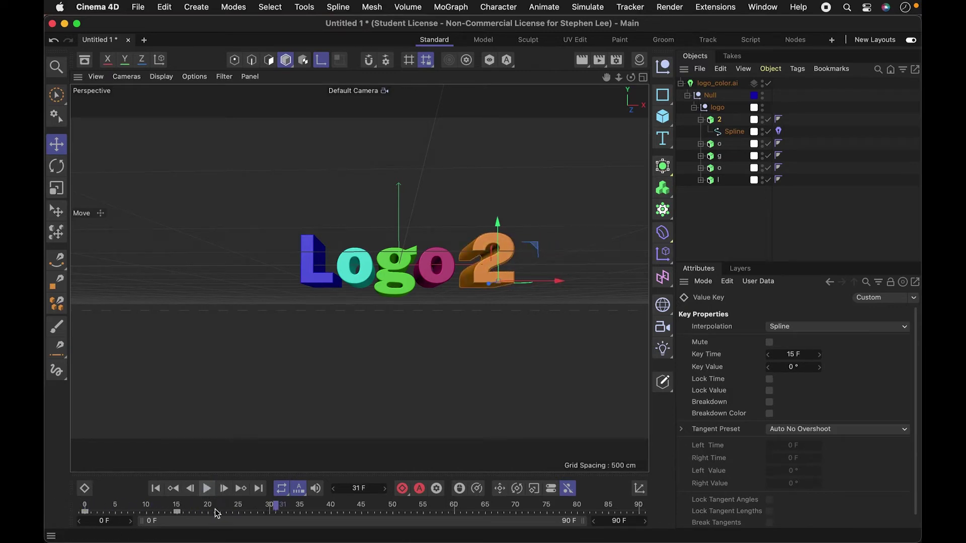
{"action": "left_click", "coordinate": [172, 508]}
{"action": "left_click", "coordinate": [496, 98]}
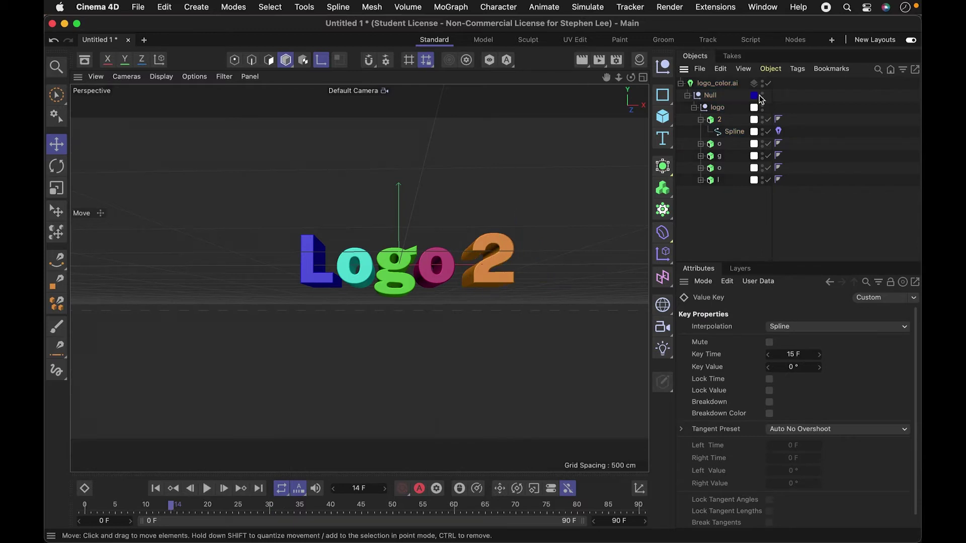
{"action": "left_click", "coordinate": [711, 83]}
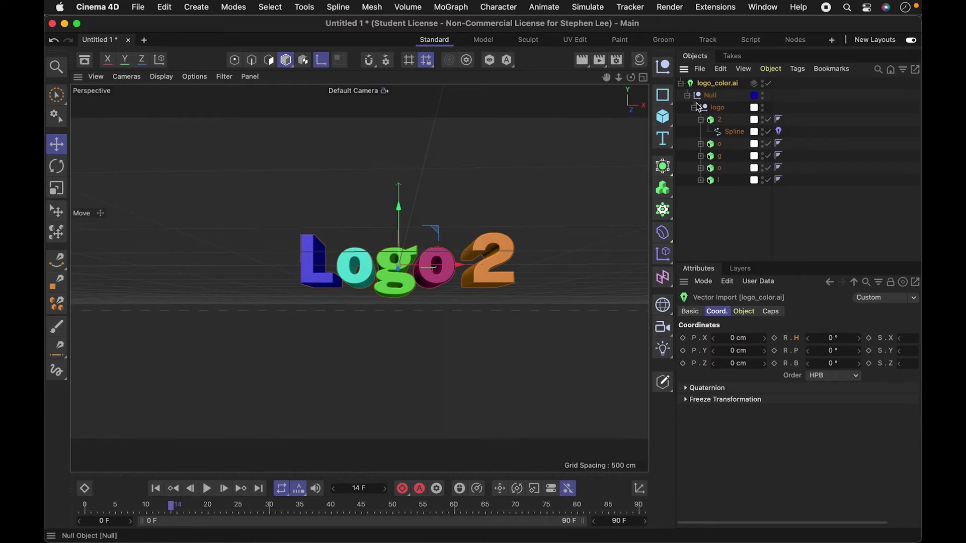
{"action": "left_click", "coordinate": [681, 83]}
{"action": "left_click", "coordinate": [681, 84]}
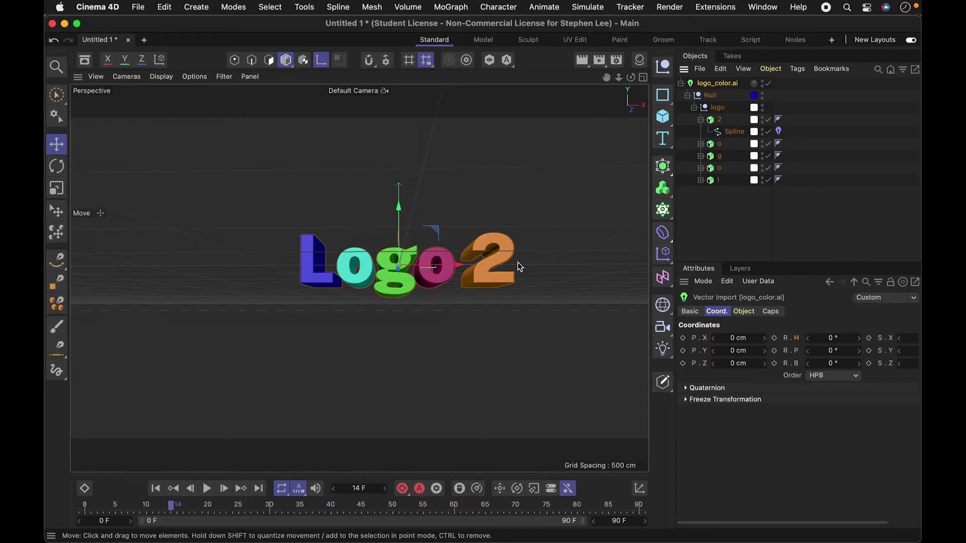
{"action": "key", "text": "super+Tab"}
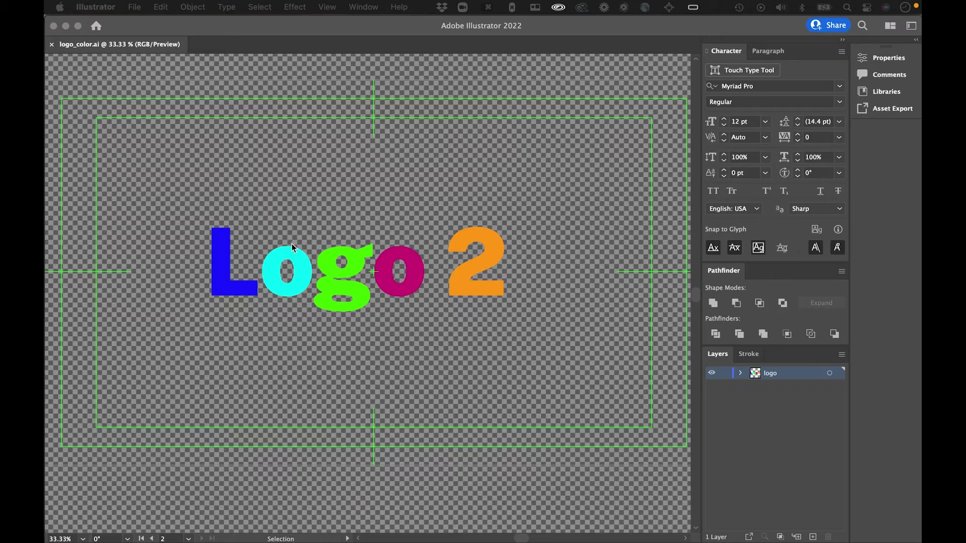
Swap fill to stroke on the orange 2, magenta o, green g and cyan o
{"action": "left_click", "coordinate": [186, 190]}
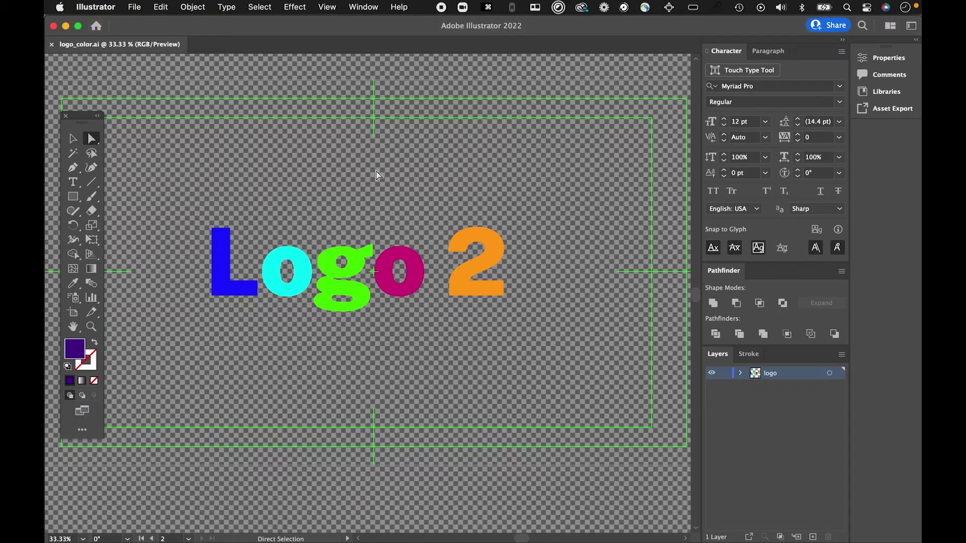
{"action": "key", "text": "v"}
{"action": "left_click_drag", "start_coordinate": [211, 181], "coordinate": [535, 306]}
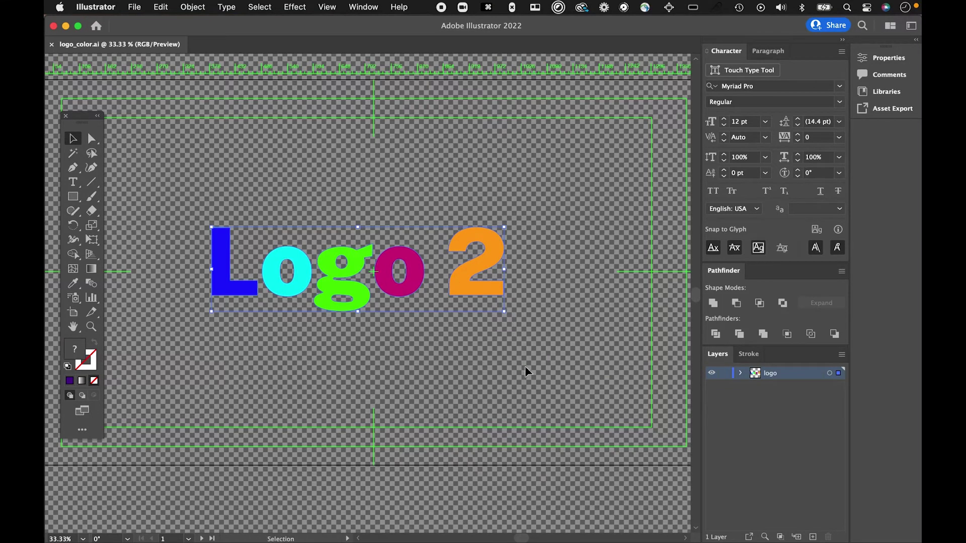
{"action": "left_click", "coordinate": [522, 346]}
{"action": "left_click", "coordinate": [466, 288]}
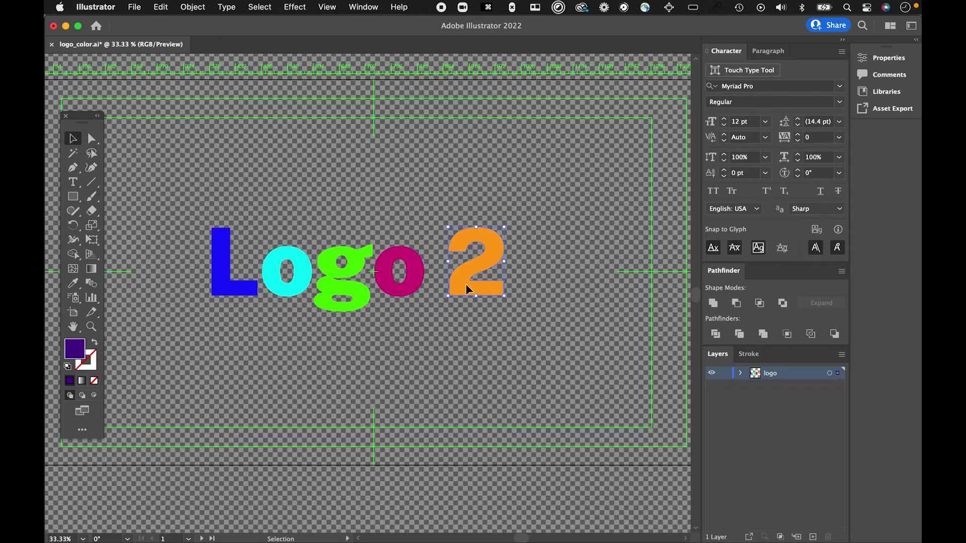
{"action": "key", "text": "shift+x"}
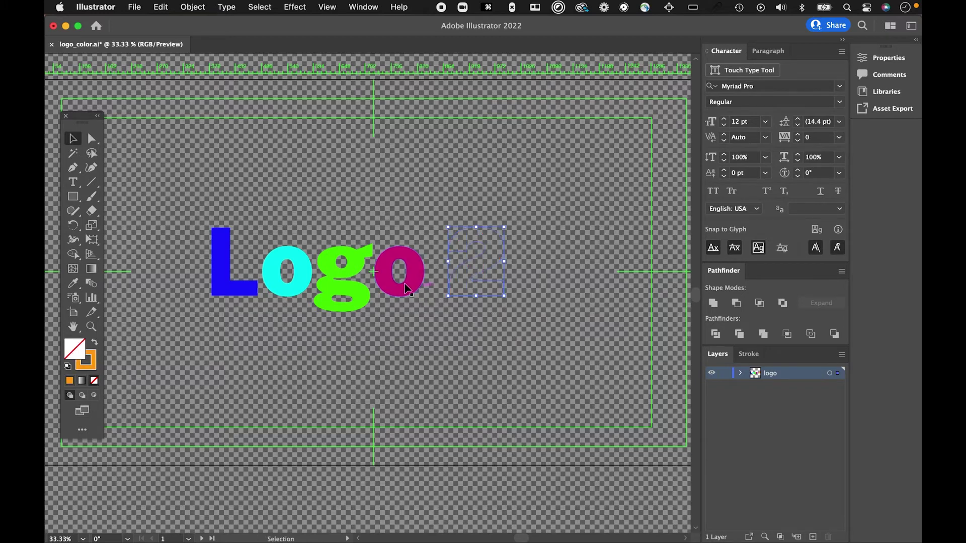
{"action": "left_click", "coordinate": [413, 292]}
{"action": "key", "text": "shift+x"}
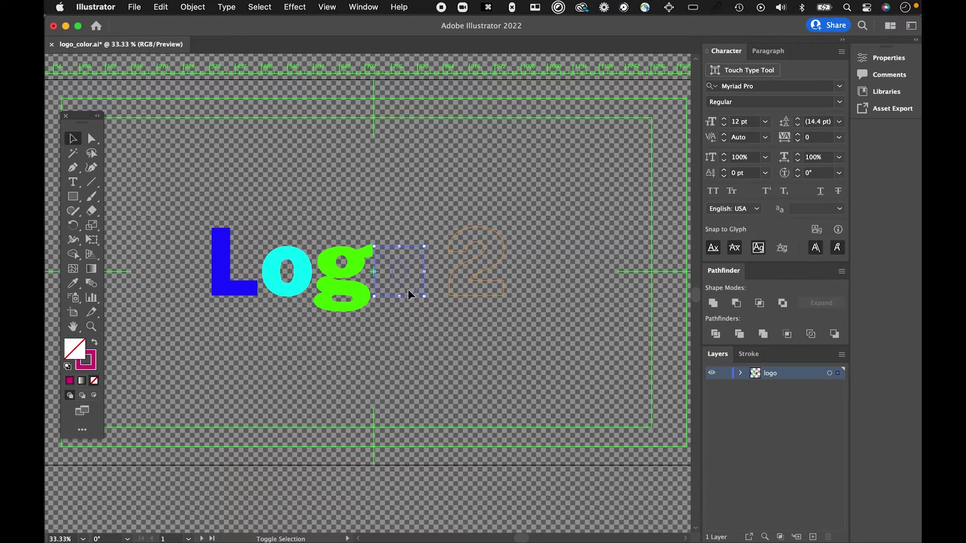
{"action": "left_click", "coordinate": [365, 307]}
{"action": "key", "text": "shift+x"}
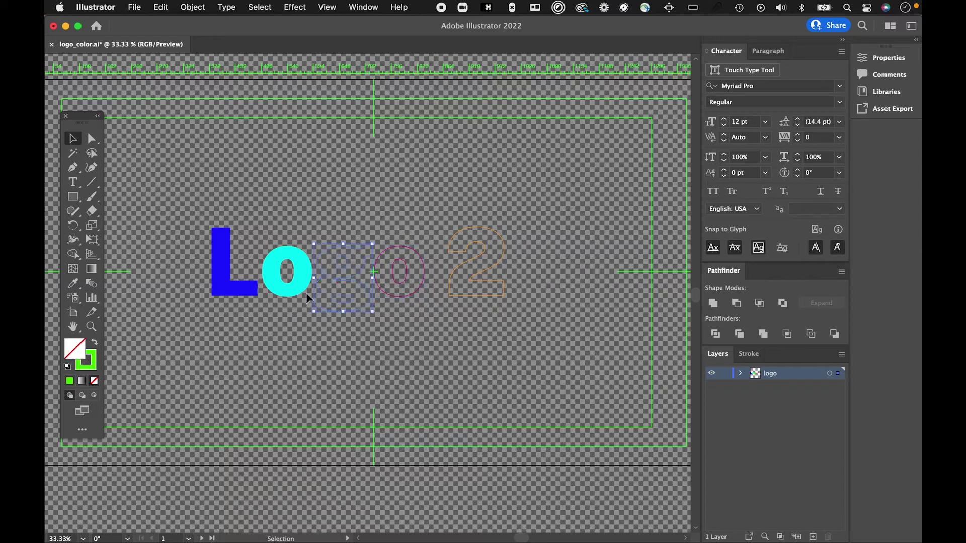
{"action": "left_click", "coordinate": [304, 290]}
{"action": "key", "text": "shift+x"}
Turn the blue L into an outline too, then save logo_color.ai on the computer
{"action": "left_click", "coordinate": [224, 290]}
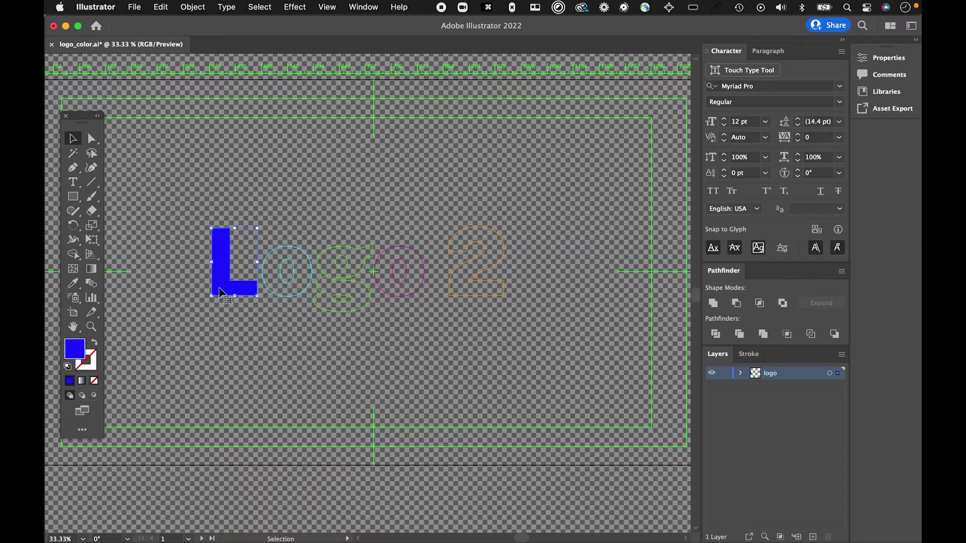
{"action": "key", "text": "shift+x"}
{"action": "left_click", "coordinate": [365, 351]}
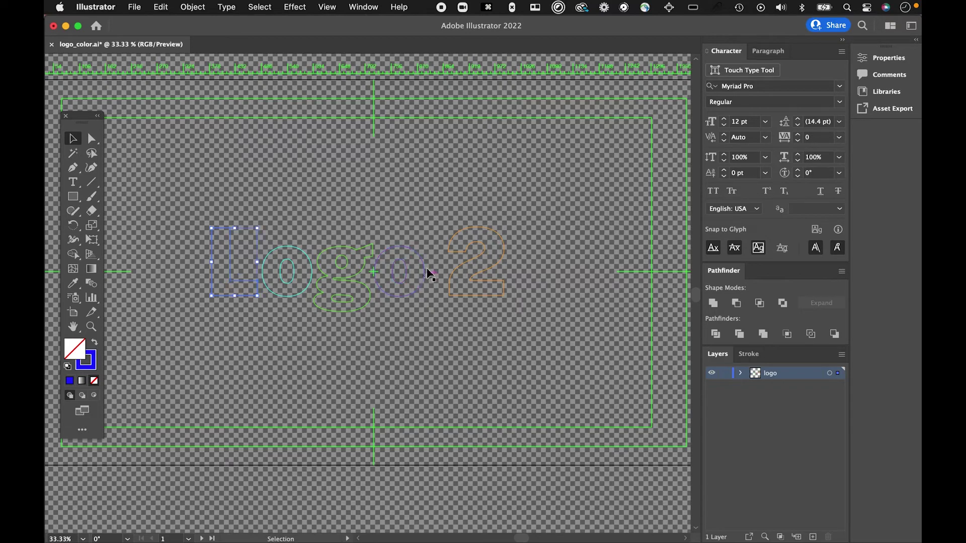
{"action": "key", "text": "super+s"}
{"action": "left_click", "coordinate": [580, 401]}
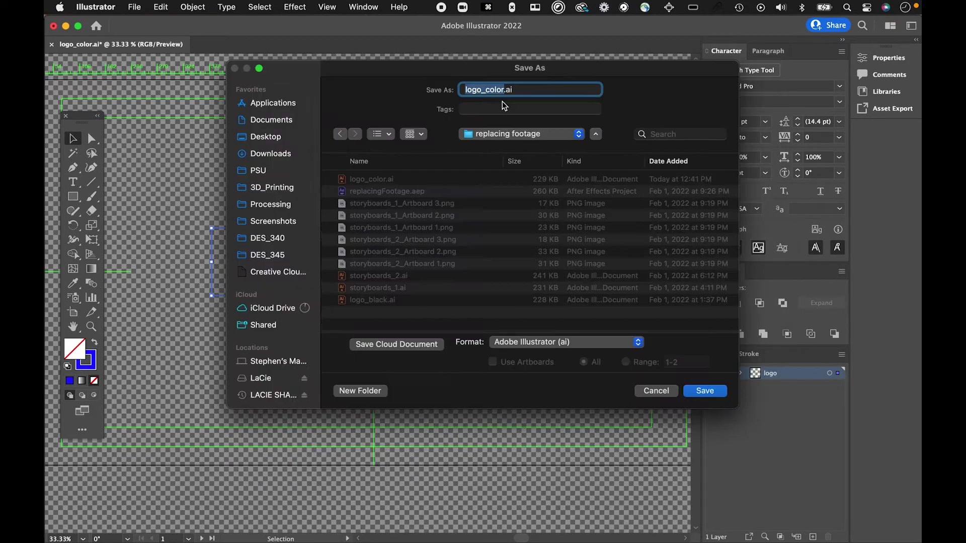
Save the Illustrator artwork as logo_color_stroke.ai, accepting the default Illustrator options
{"action": "key", "text": "Right"}
{"action": "type", "text": "_stroke"}
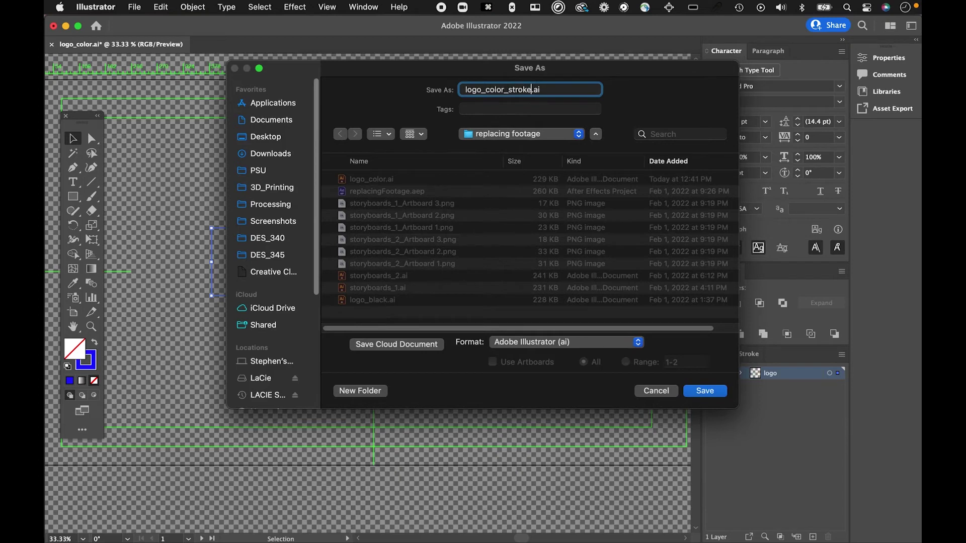
{"action": "key", "text": "Return"}
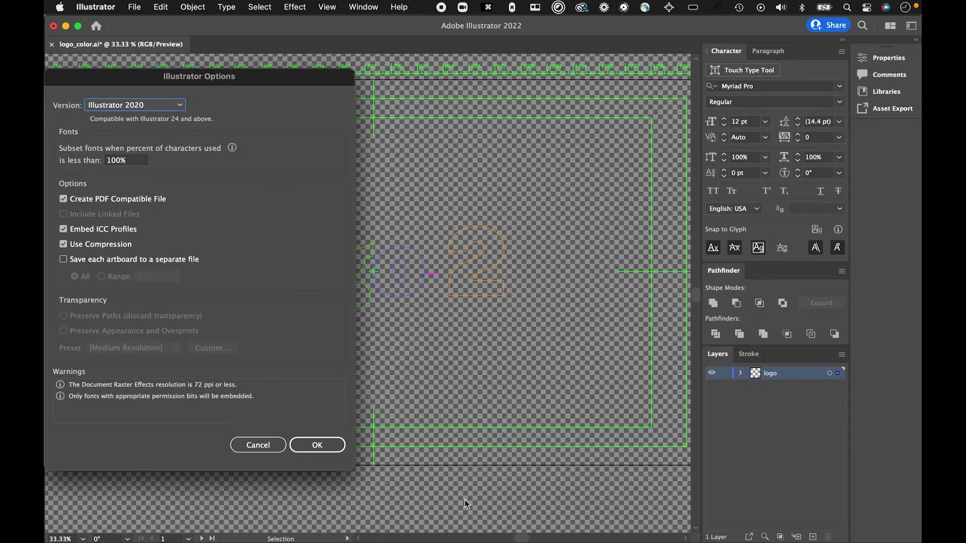
{"action": "left_click", "coordinate": [317, 445]}
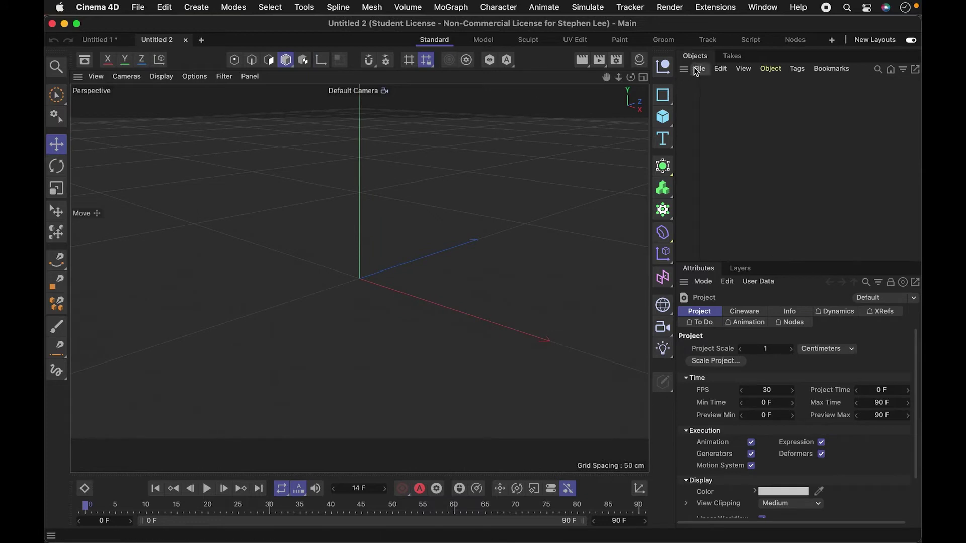
Merge logo_color_stroke.ai into the Untitled 2 scene as an Illustrator vector import
{"action": "left_click", "coordinate": [700, 69]}
{"action": "left_click", "coordinate": [717, 89]}
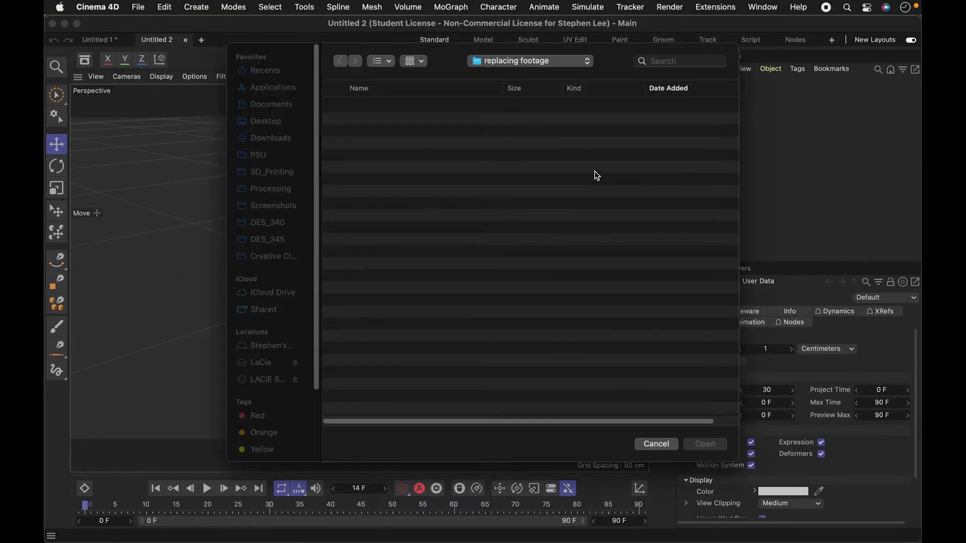
{"action": "left_click", "coordinate": [416, 110]}
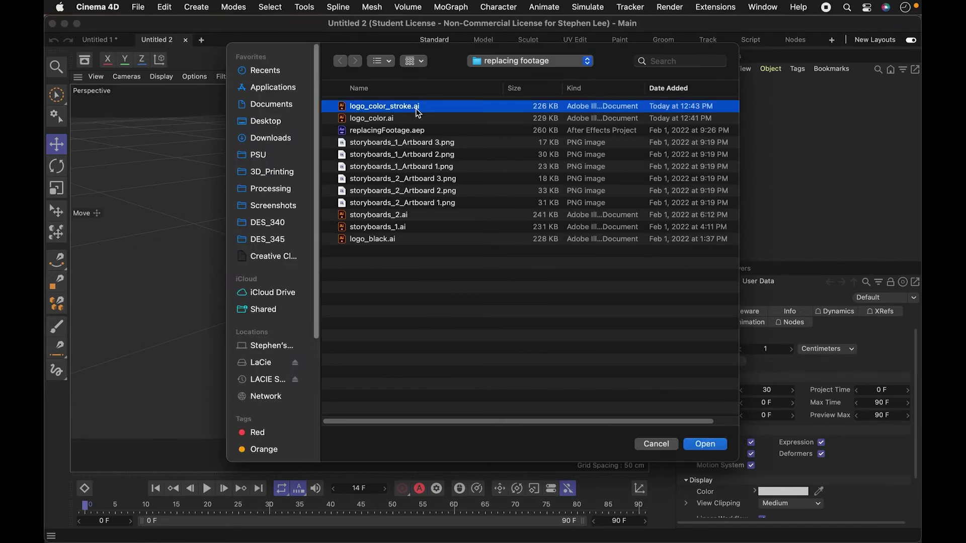
{"action": "double_click", "coordinate": [418, 112]}
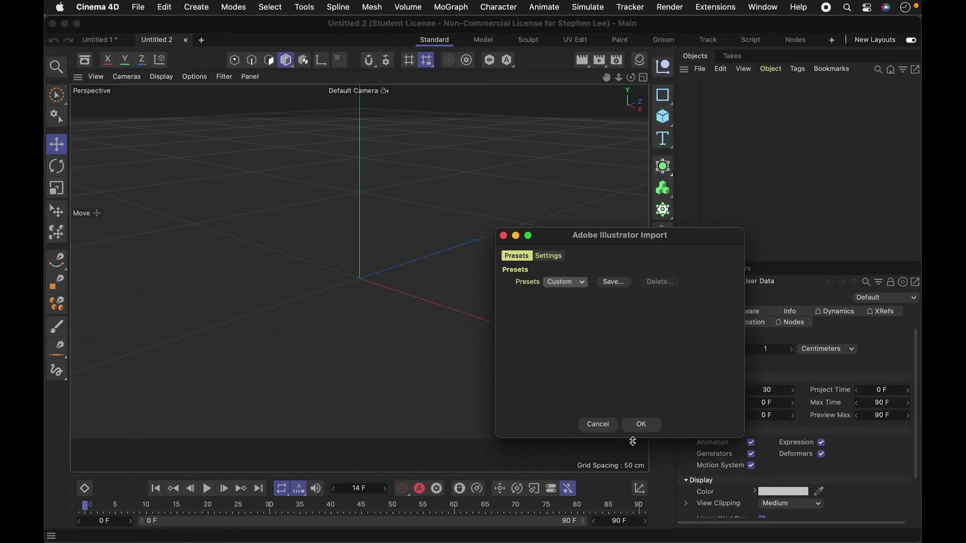
{"action": "left_click", "coordinate": [641, 425]}
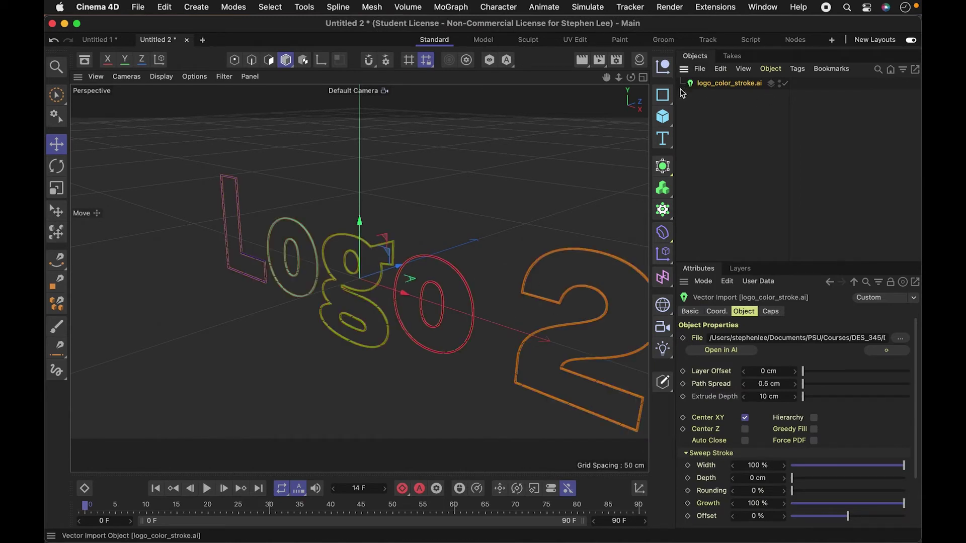
Orbit and zoom to an angled view of the Logo 2 outlines, then select the import
{"action": "mouse_move", "coordinate": [419, 290]}
{"action": "left_mouse_down", "text": "alt"}
{"action": "mouse_move", "coordinate": [442, 267]}
{"action": "mouse_move", "coordinate": [431, 300]}
{"action": "mouse_move", "coordinate": [438, 281]}
{"action": "mouse_move", "coordinate": [436, 357]}
{"action": "left_mouse_up", "text": "alt"}
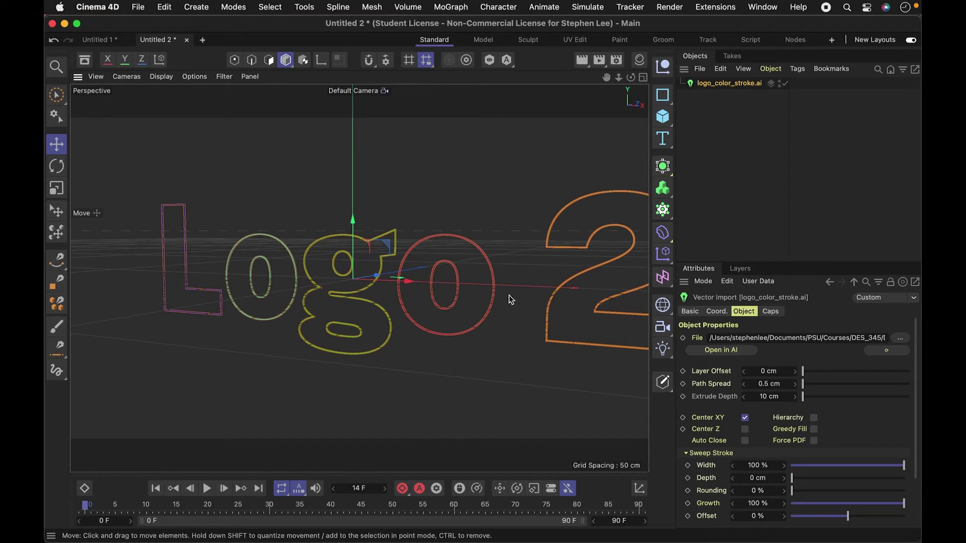
{"action": "left_click", "coordinate": [464, 358]}
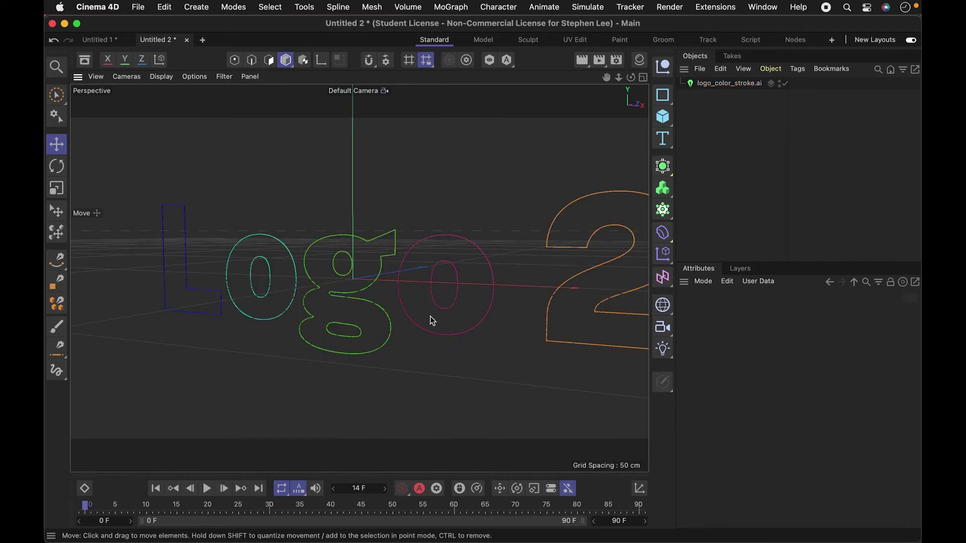
{"action": "mouse_move", "coordinate": [425, 349]}
{"action": "left_mouse_down", "text": "alt"}
{"action": "mouse_move", "coordinate": [350, 345]}
{"action": "mouse_move", "coordinate": [502, 339]}
{"action": "mouse_move", "coordinate": [327, 366]}
{"action": "mouse_move", "coordinate": [260, 336]}
{"action": "mouse_move", "coordinate": [520, 278]}
{"action": "mouse_move", "coordinate": [535, 261]}
{"action": "left_mouse_up", "text": "alt"}
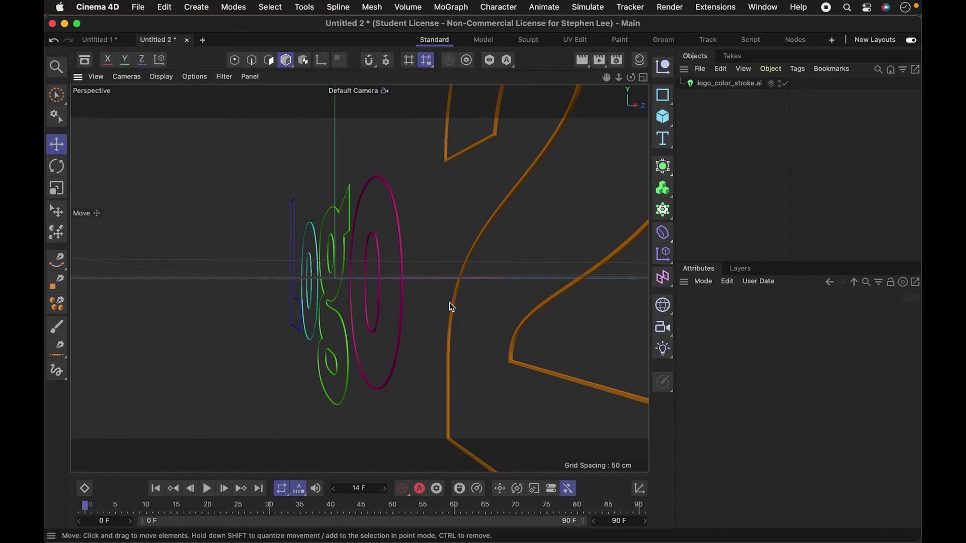
{"action": "mouse_move", "coordinate": [491, 276]}
{"action": "left_mouse_down", "text": "alt"}
{"action": "mouse_move", "coordinate": [448, 282]}
{"action": "mouse_move", "coordinate": [550, 282]}
{"action": "mouse_move", "coordinate": [504, 304]}
{"action": "mouse_move", "coordinate": [381, 307]}
{"action": "left_mouse_up", "text": "alt"}
{"action": "mouse_move", "coordinate": [380, 307]}
{"action": "right_mouse_down", "text": "alt"}
{"action": "mouse_move", "coordinate": [399, 317]}
{"action": "mouse_move", "coordinate": [242, 323]}
{"action": "mouse_move", "coordinate": [388, 301]}
{"action": "right_mouse_up", "text": "alt"}
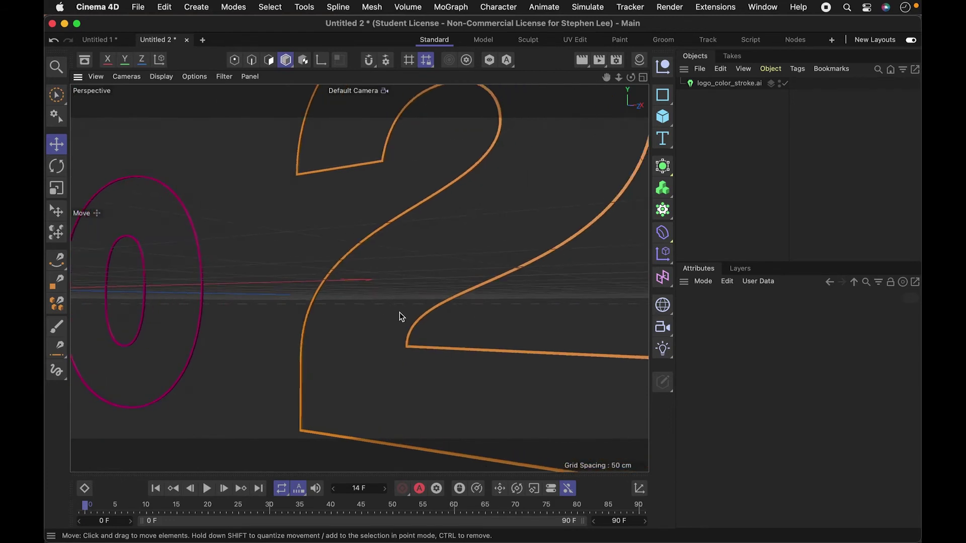
{"action": "left_click_drag", "start_coordinate": [388, 298], "coordinate": [526, 265], "text": "alt"}
{"action": "left_click", "coordinate": [702, 85]}
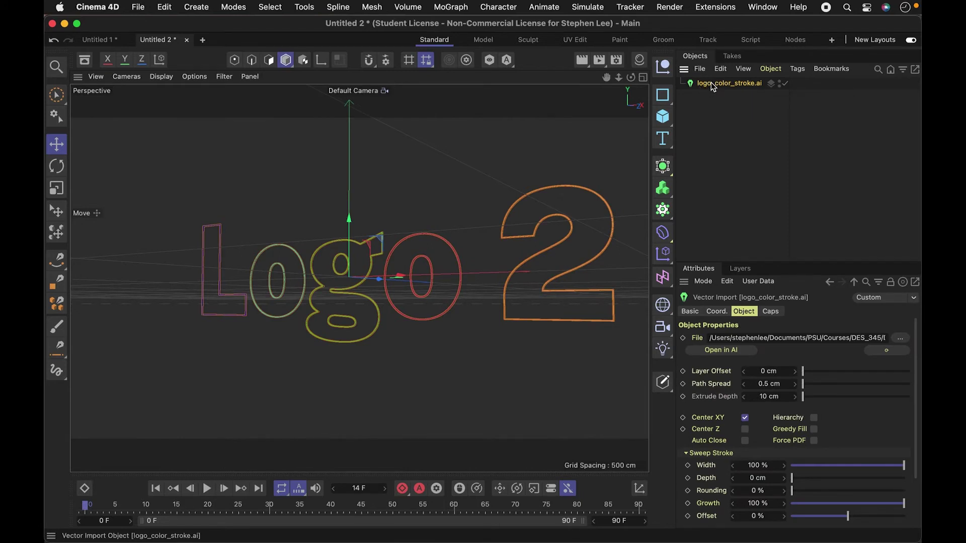
Give the swept letter strokes a Sweep Stroke depth of about 34 cm
{"action": "left_click", "coordinate": [686, 453]}
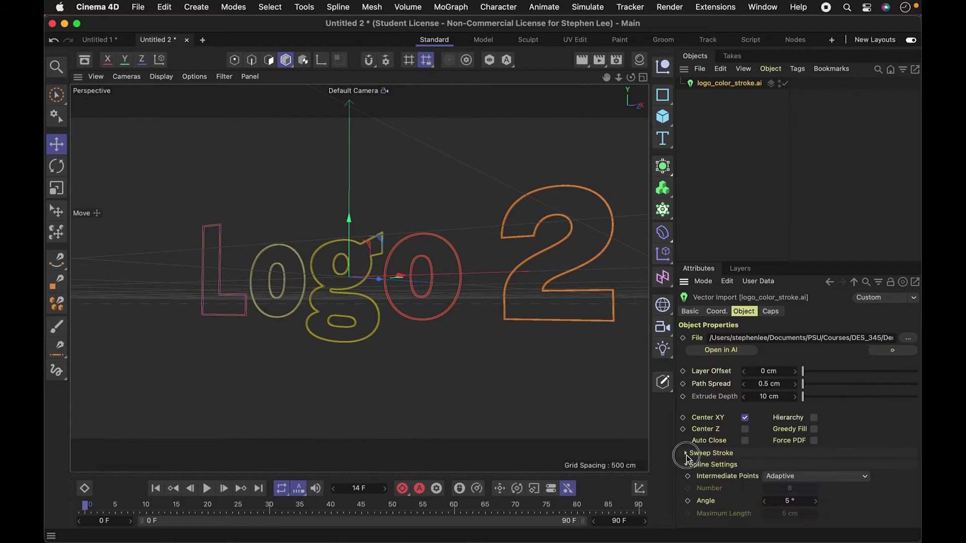
{"action": "left_click", "coordinate": [686, 454]}
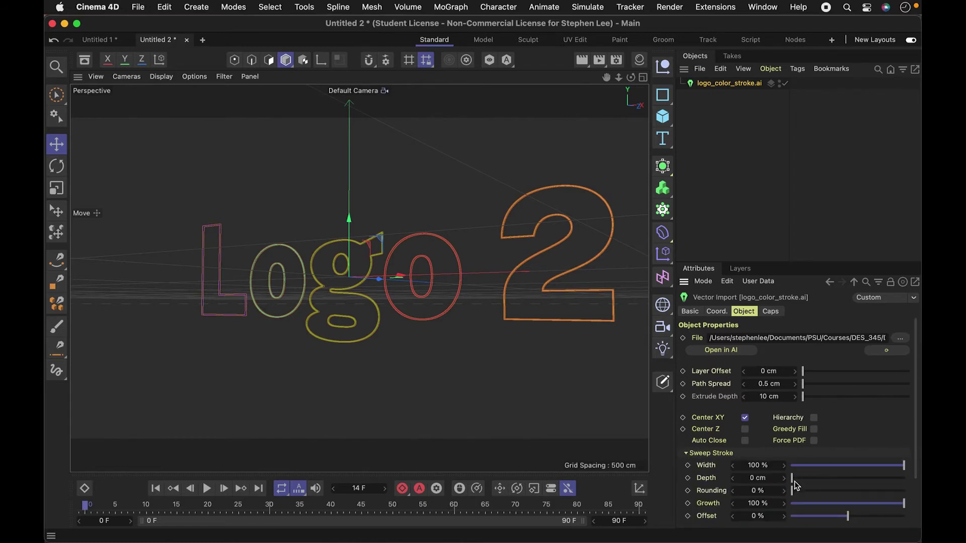
{"action": "left_click_drag", "start_coordinate": [791, 485], "coordinate": [869, 483]}
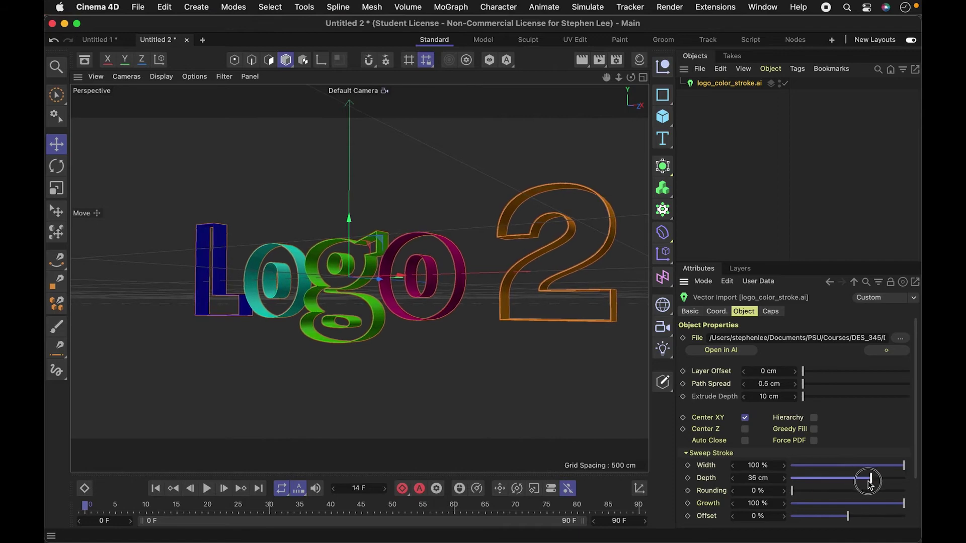
{"action": "left_click_drag", "start_coordinate": [382, 289], "coordinate": [363, 295], "text": "alt"}
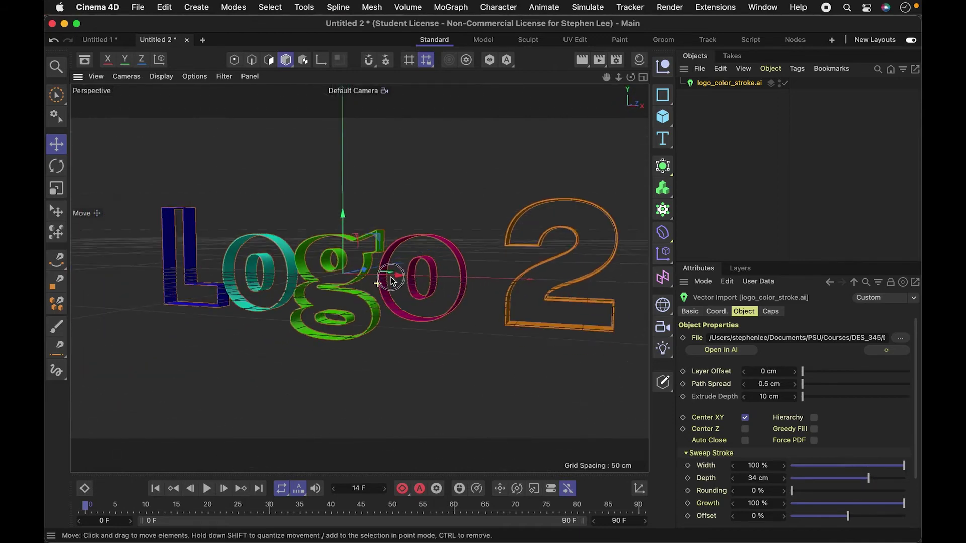
{"action": "left_click_drag", "start_coordinate": [392, 280], "coordinate": [397, 277], "text": "alt"}
{"action": "mouse_move", "coordinate": [898, 470]}
{"action": "left_mouse_down"}
{"action": "mouse_move", "coordinate": [822, 466]}
{"action": "mouse_move", "coordinate": [916, 465]}
{"action": "left_mouse_up"}
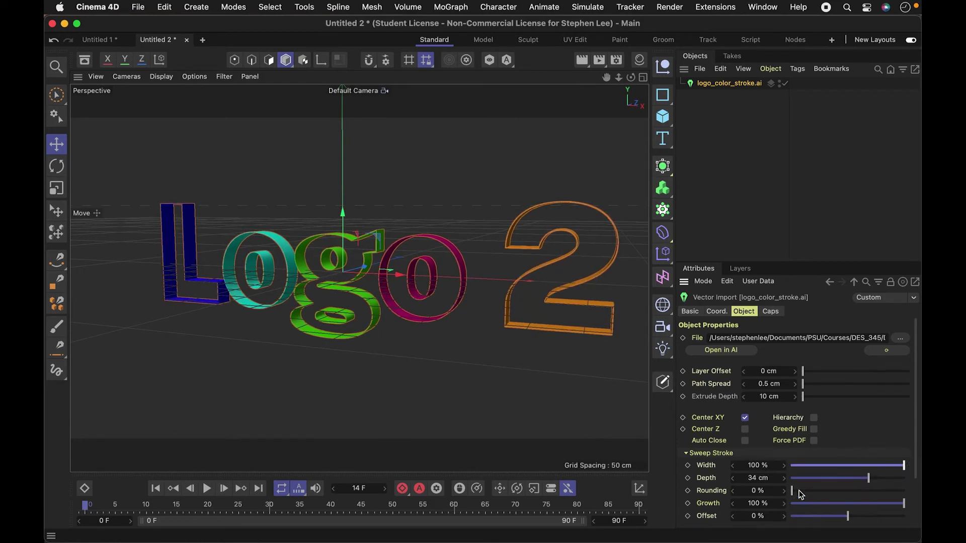
Round the stroke edges to 100 % and preview the Growth slider shrinking and regrowing the letters
{"action": "left_click_drag", "start_coordinate": [801, 496], "coordinate": [918, 496]}
{"action": "left_click_drag", "start_coordinate": [412, 328], "coordinate": [366, 325], "text": "alt"}
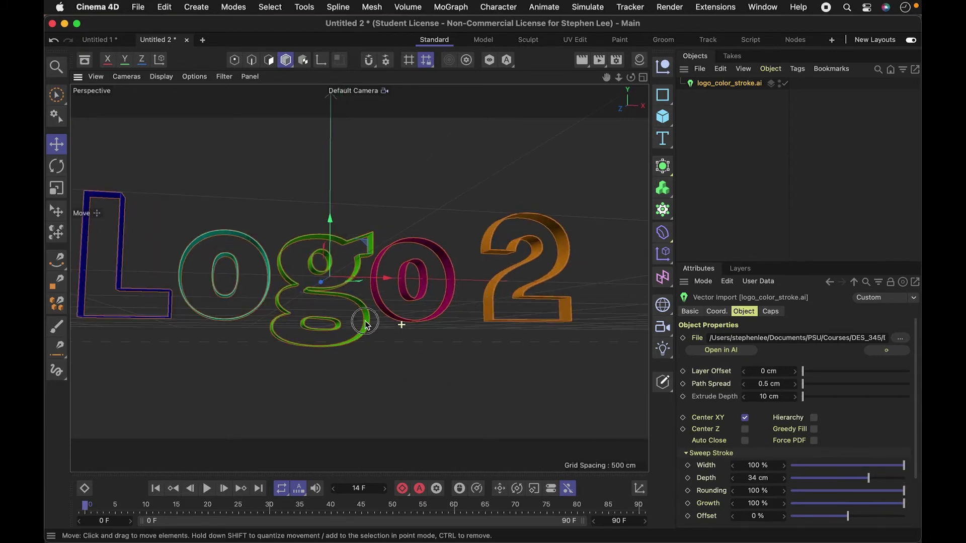
{"action": "right_click_drag", "start_coordinate": [365, 325], "coordinate": [308, 334], "text": "alt"}
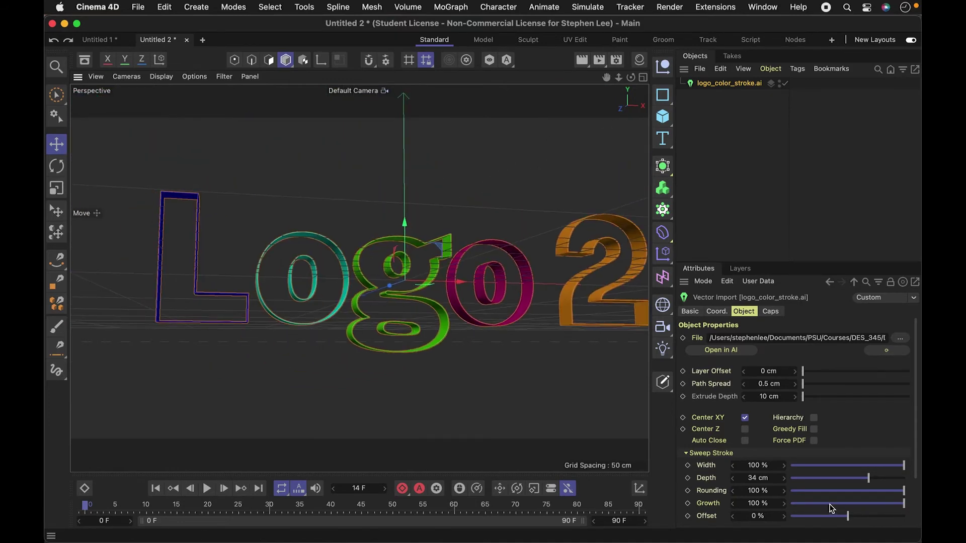
{"action": "mouse_move", "coordinate": [832, 510]}
{"action": "left_mouse_down"}
{"action": "mouse_move", "coordinate": [798, 500]}
{"action": "mouse_move", "coordinate": [919, 511]}
{"action": "mouse_move", "coordinate": [911, 508]}
{"action": "left_mouse_up"}
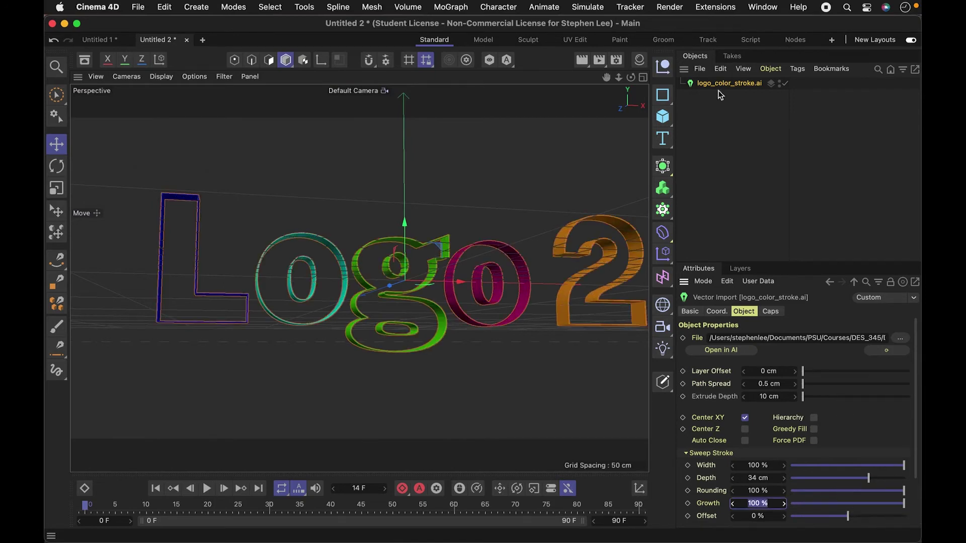
Enable Hierarchy on the Vector Import and expand it down to the five letter Spline sweeps
{"action": "left_click", "coordinate": [814, 419]}
{"action": "left_click", "coordinate": [681, 83]}
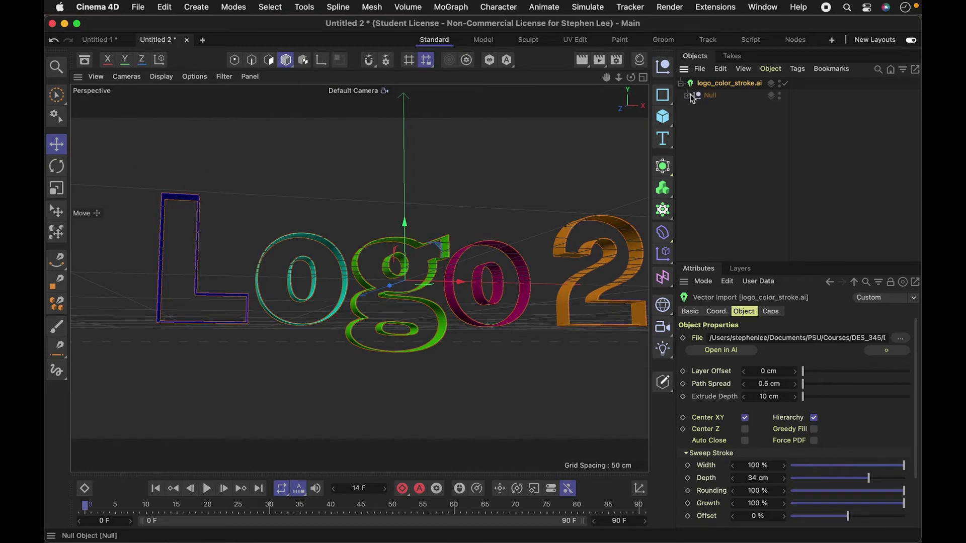
{"action": "left_click", "coordinate": [687, 96]}
{"action": "left_click", "coordinate": [694, 107]}
{"action": "left_click", "coordinate": [711, 119]}
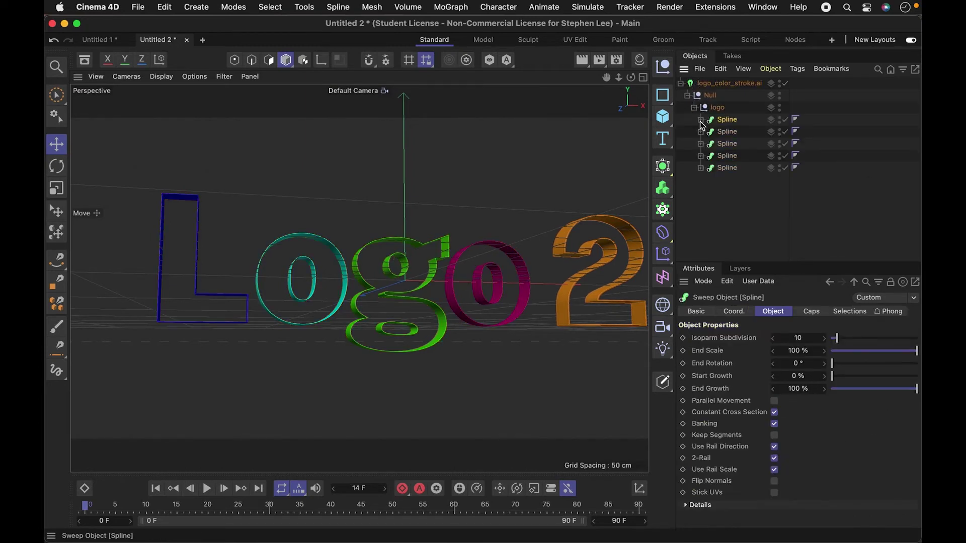
{"action": "left_click", "coordinate": [700, 120]}
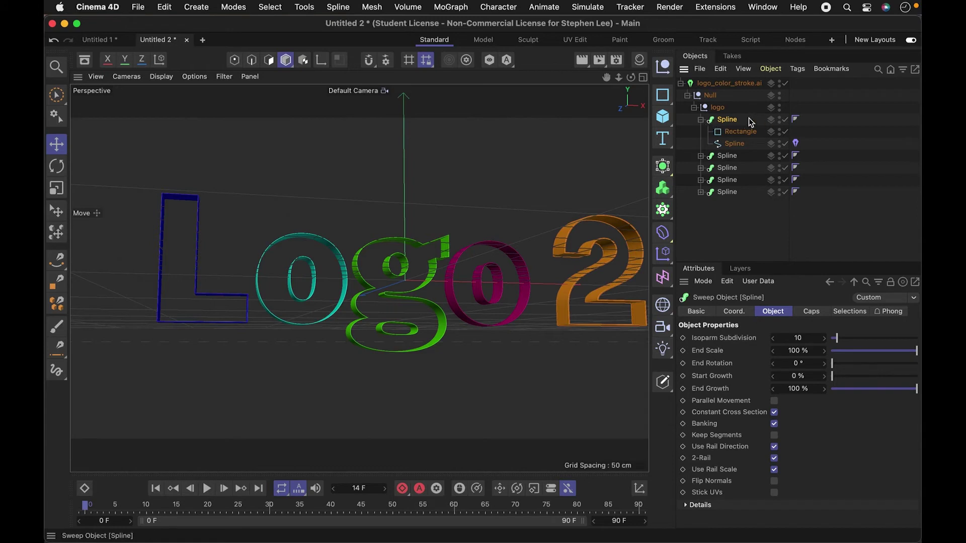
{"action": "left_click", "coordinate": [701, 120]}
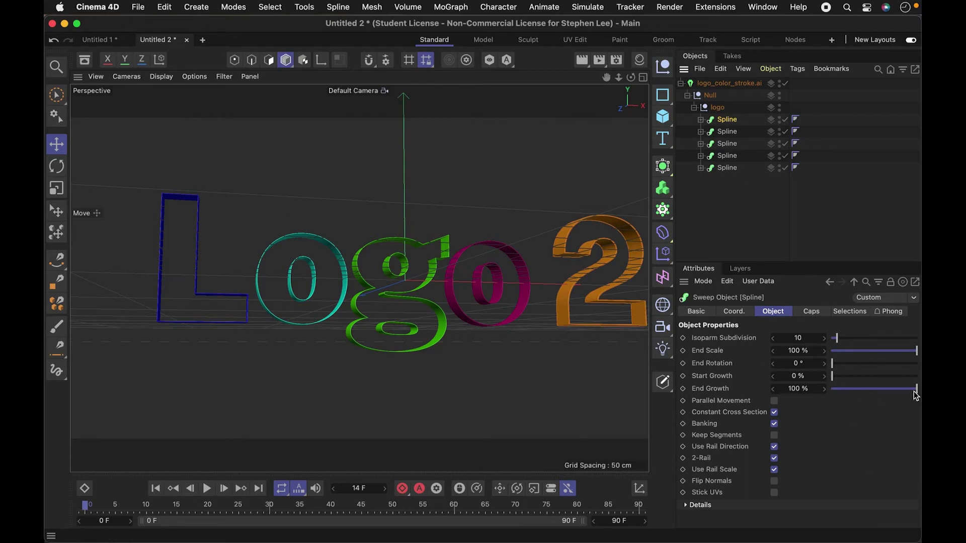
{"action": "mouse_move", "coordinate": [898, 394]}
{"action": "left_mouse_down"}
{"action": "mouse_move", "coordinate": [831, 395]}
{"action": "mouse_move", "coordinate": [914, 391]}
{"action": "mouse_move", "coordinate": [830, 397]}
{"action": "mouse_move", "coordinate": [874, 390]}
{"action": "mouse_move", "coordinate": [921, 400]}
{"action": "left_mouse_up"}
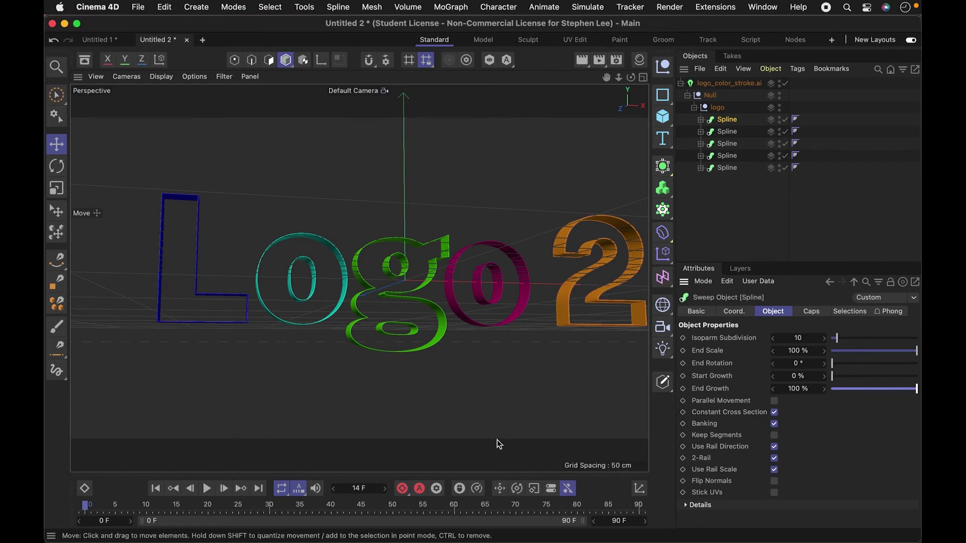
{"action": "middle_click_drag", "start_coordinate": [436, 391], "coordinate": [556, 390], "text": "alt"}
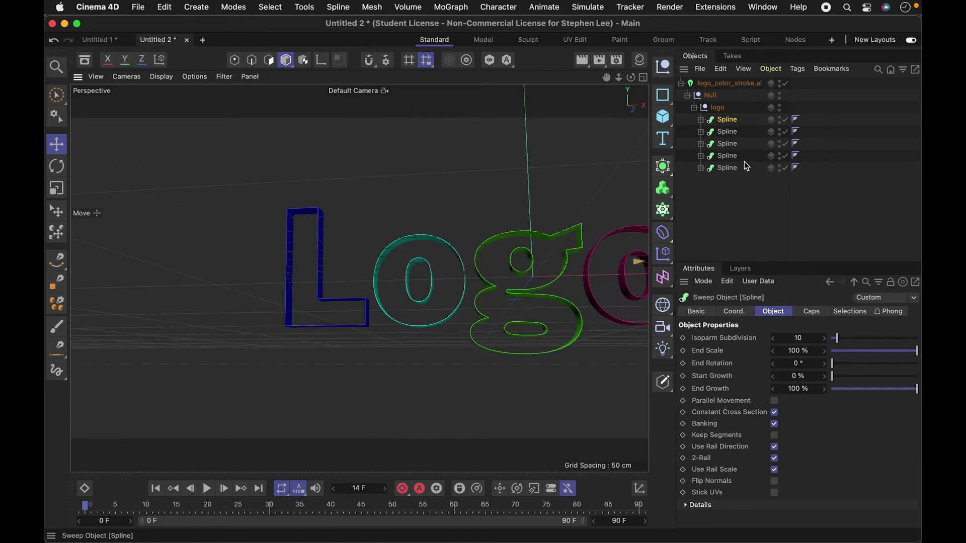
Keyframe the L sweep's End Growth at 0 % on frame 0 and 100 % on frame 19
{"action": "left_click", "coordinate": [731, 168]}
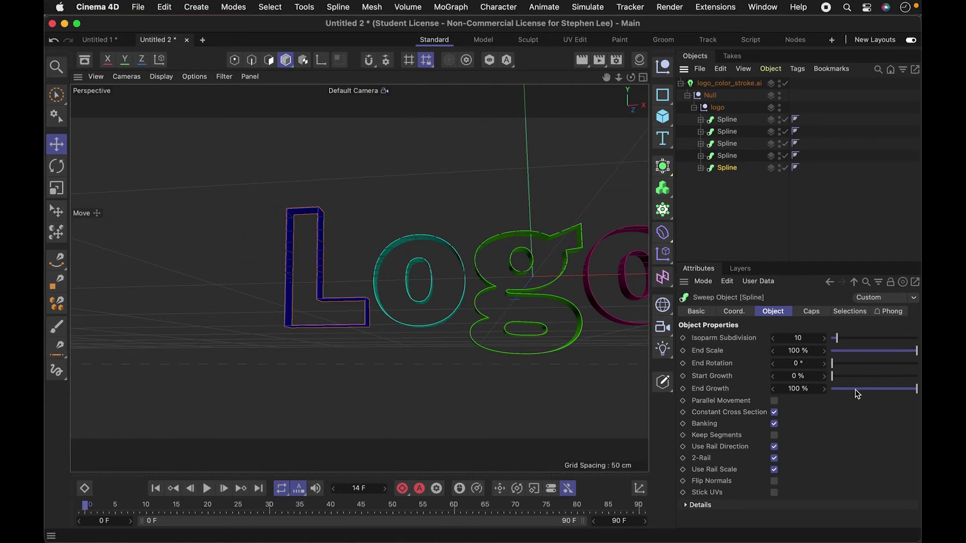
{"action": "left_click_drag", "start_coordinate": [857, 392], "coordinate": [736, 398]}
{"action": "left_click", "coordinate": [684, 389]}
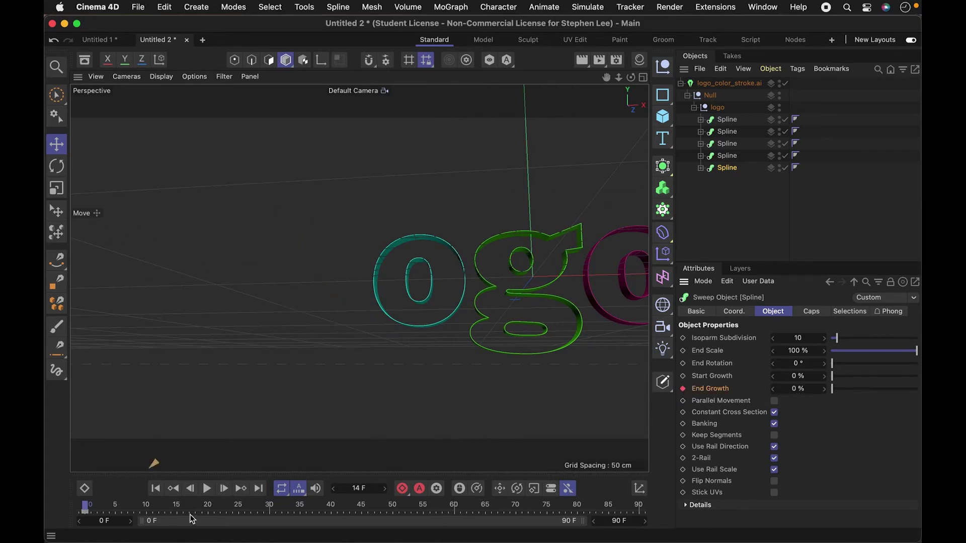
{"action": "left_click_drag", "start_coordinate": [165, 508], "coordinate": [202, 508]}
{"action": "left_click_drag", "start_coordinate": [838, 393], "coordinate": [916, 389]}
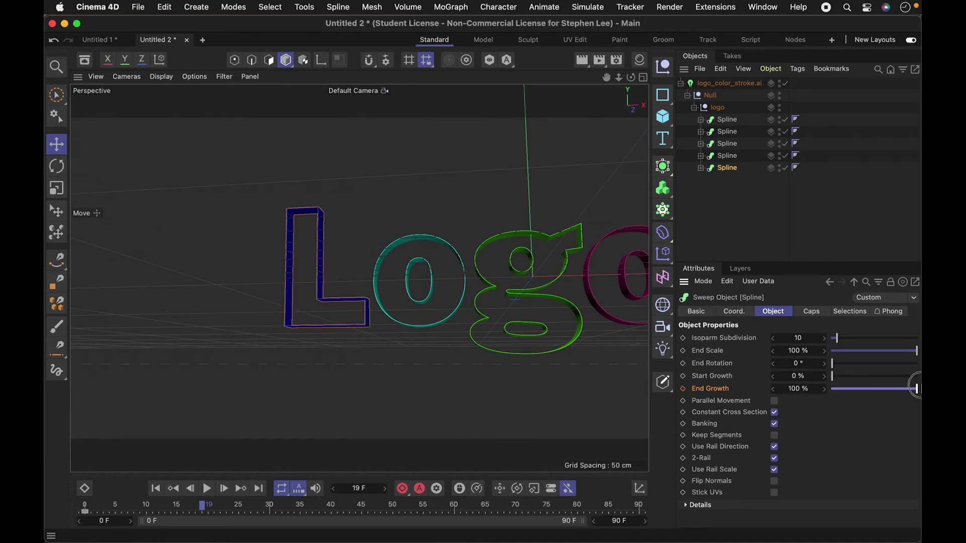
{"action": "left_click", "coordinate": [683, 389]}
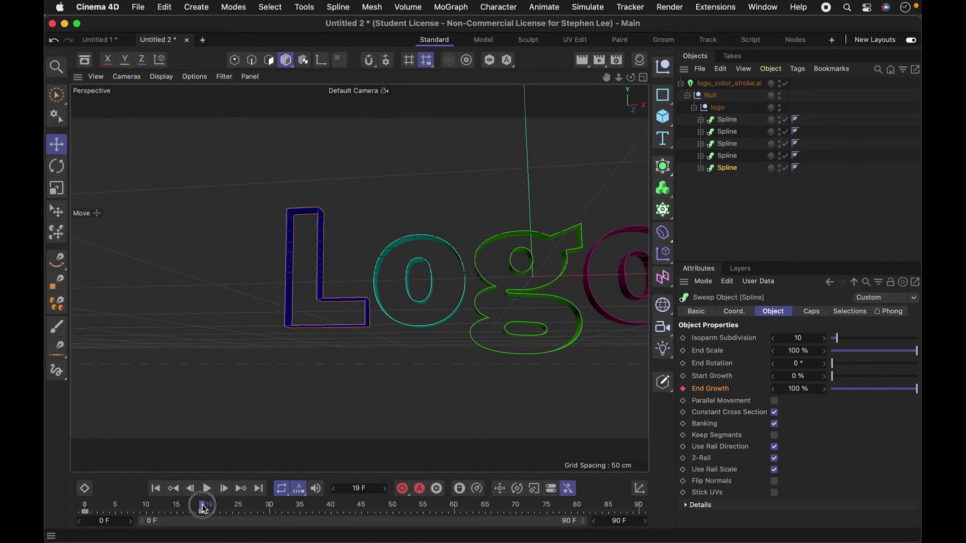
Play the draw-on animation from frame 0 and stop it
{"action": "left_click_drag", "start_coordinate": [202, 507], "coordinate": [50, 509]}
{"action": "left_click", "coordinate": [212, 489]}
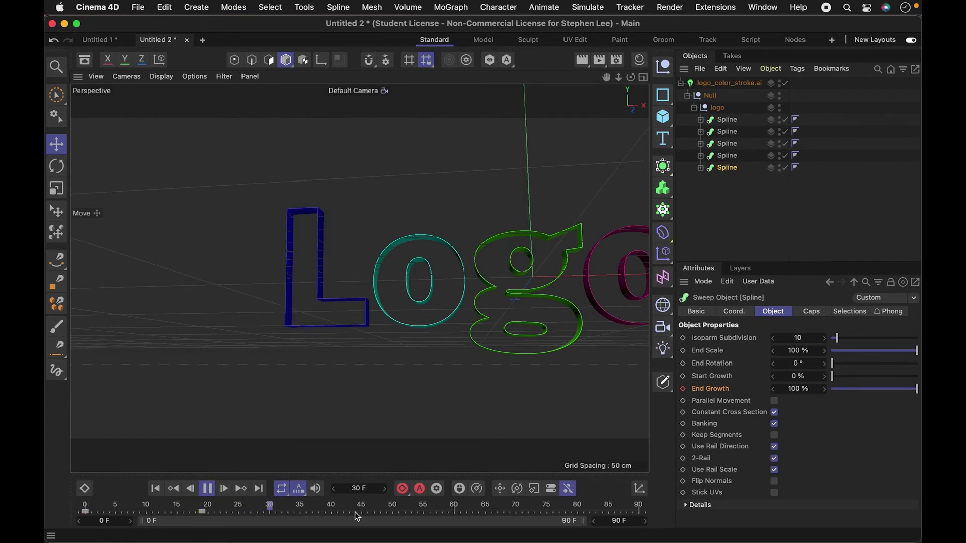
{"action": "left_click", "coordinate": [208, 490]}
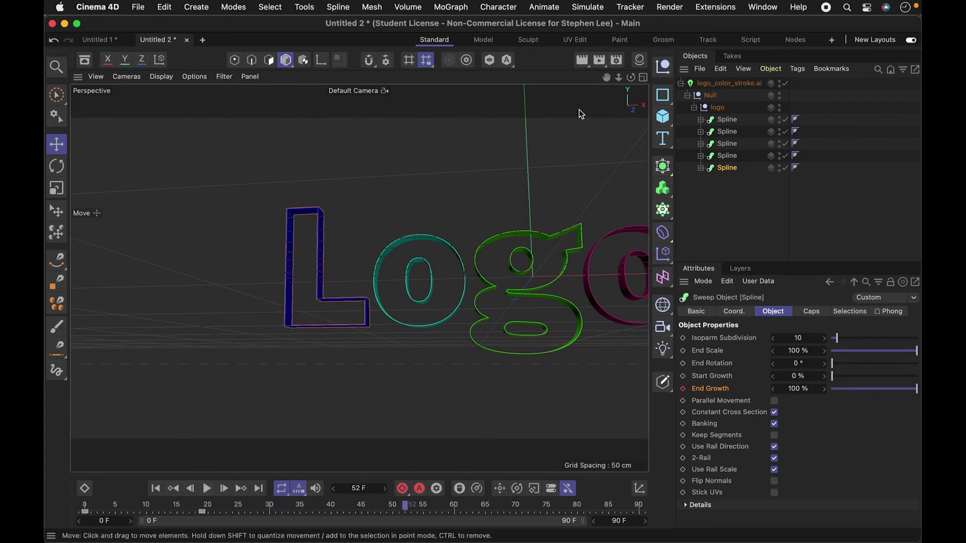
Switch to the Untitled 1 extruded logo document and render a viewport preview
{"action": "left_click", "coordinate": [770, 9]}
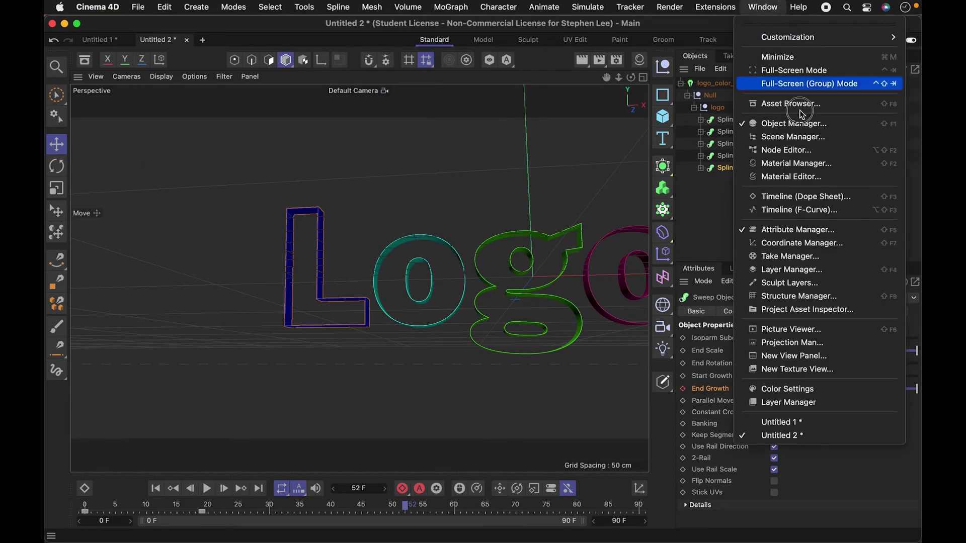
{"action": "left_click", "coordinate": [843, 424]}
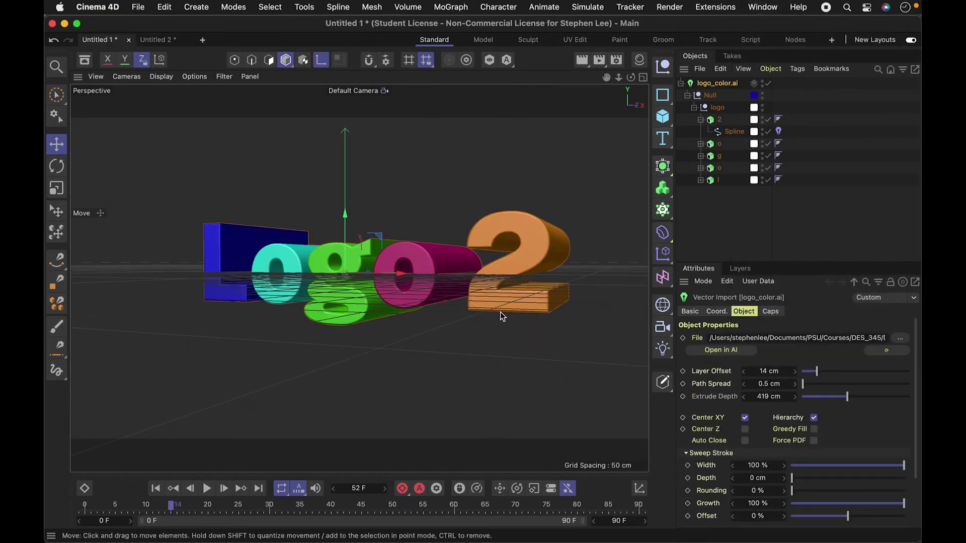
{"action": "left_click", "coordinate": [754, 211]}
{"action": "left_click", "coordinate": [688, 96]}
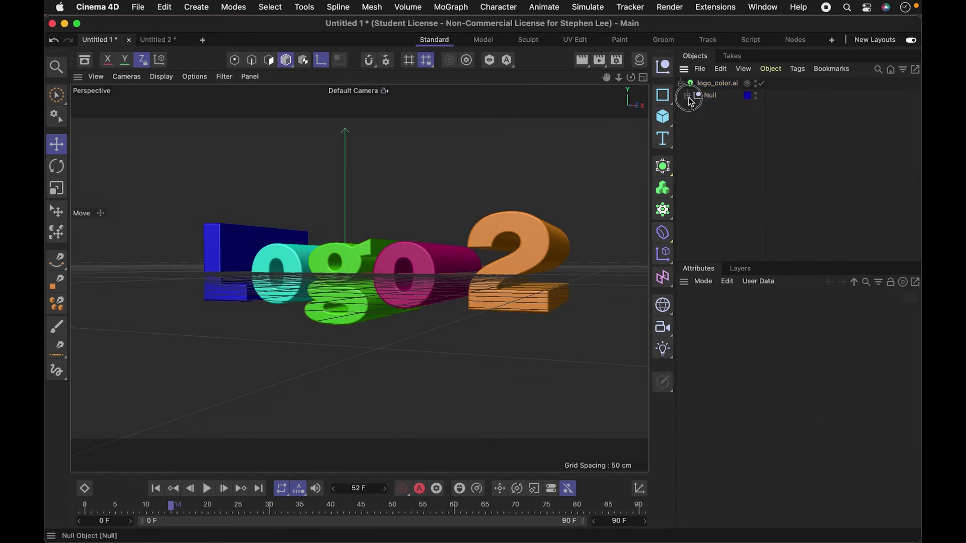
{"action": "key", "text": "super+r"}
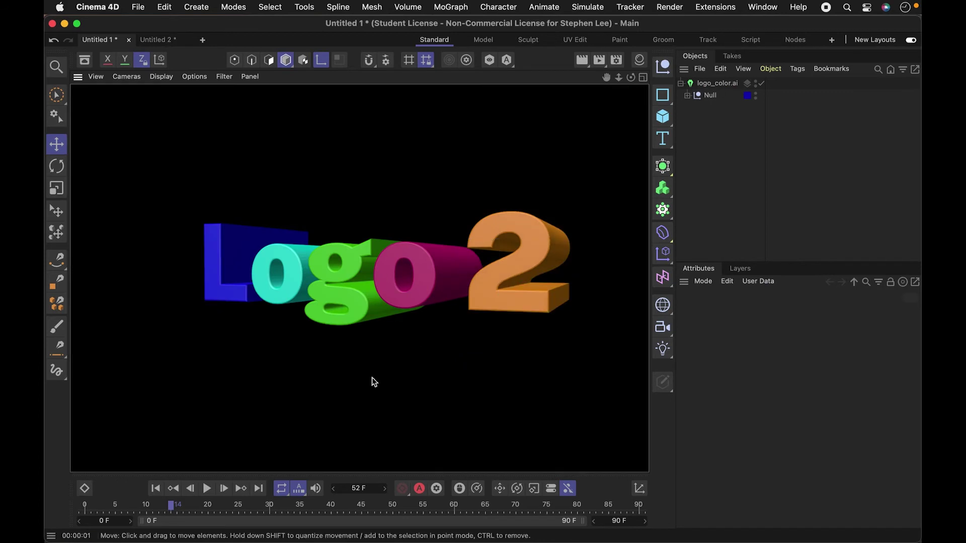
{"action": "left_click", "coordinate": [717, 175]}
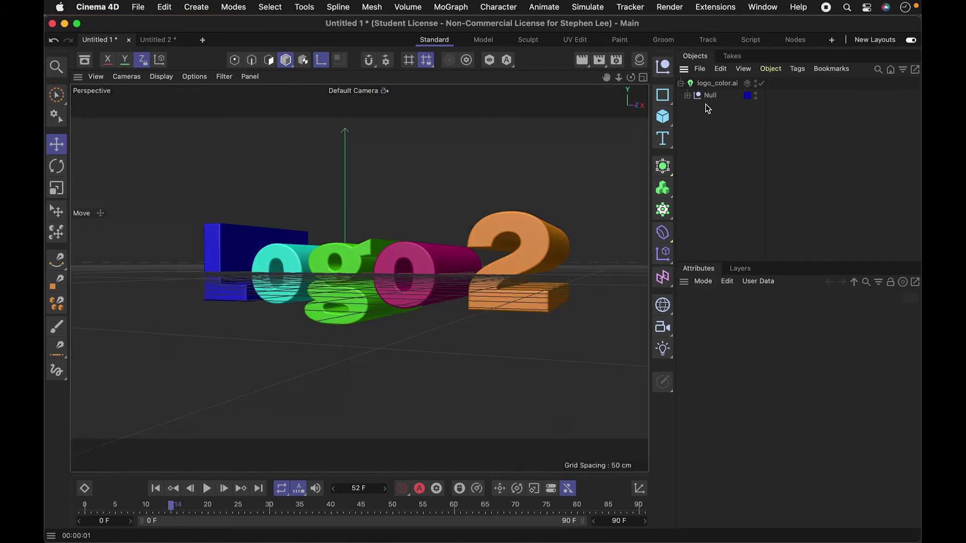
Select the 2 extrude and show the Material Manager, briefly opening the Material Editor
{"action": "left_click", "coordinate": [687, 95]}
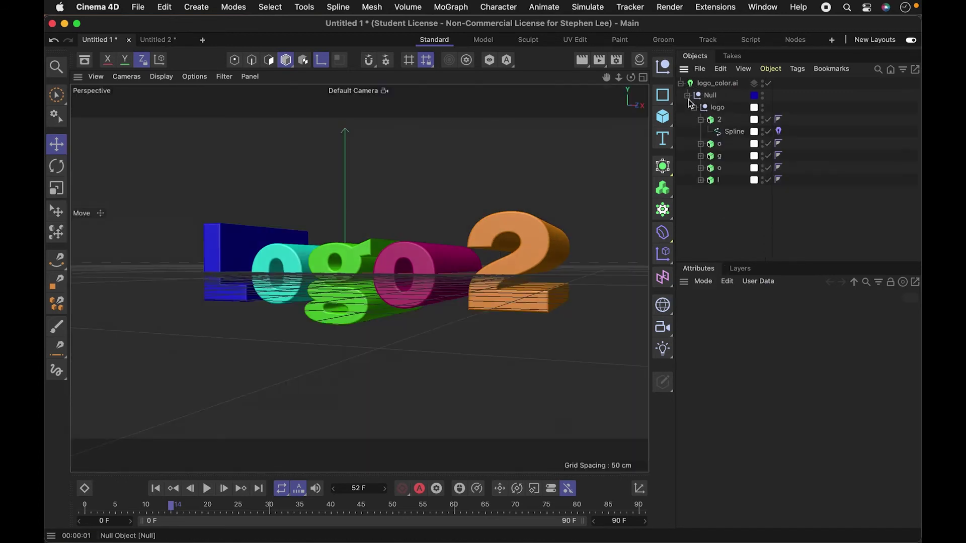
{"action": "left_click", "coordinate": [723, 118]}
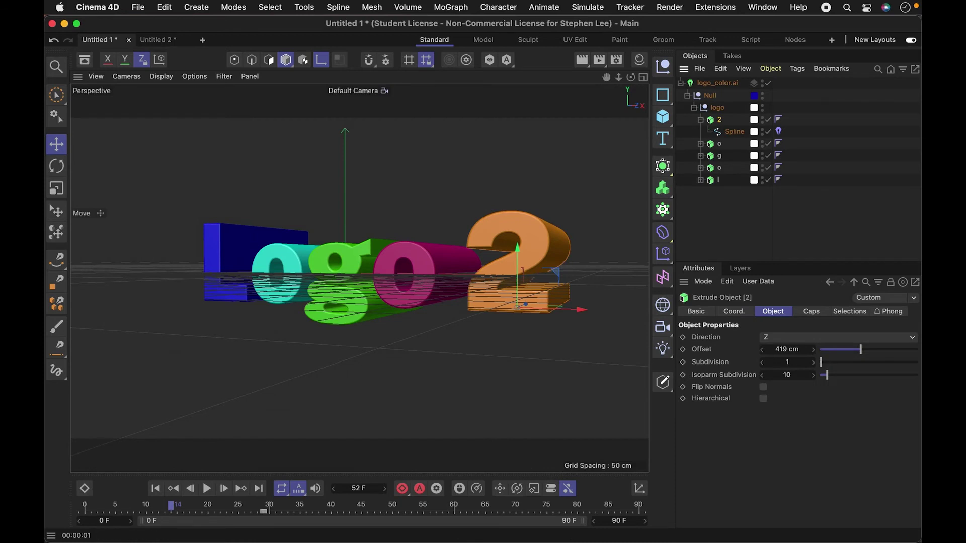
{"action": "left_click", "coordinate": [763, 9]}
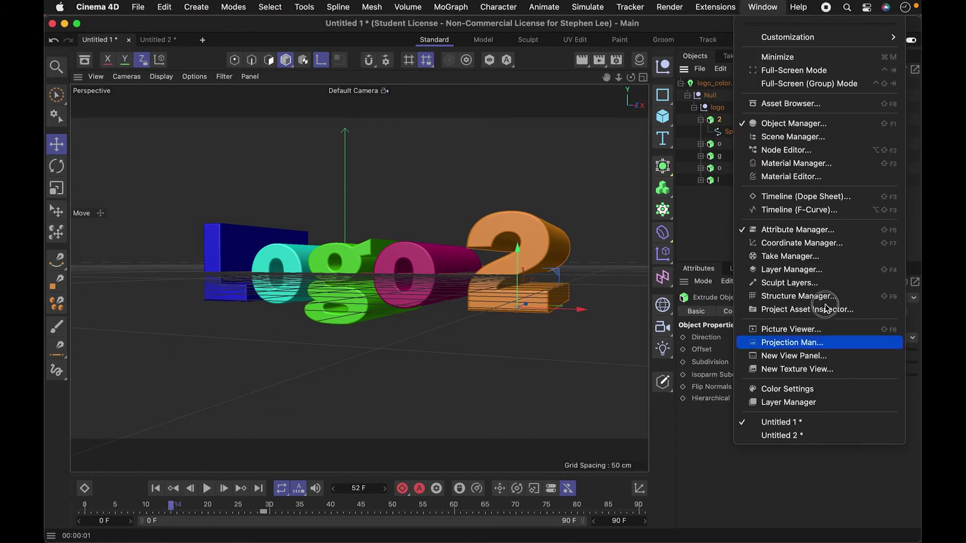
{"action": "left_click", "coordinate": [816, 165]}
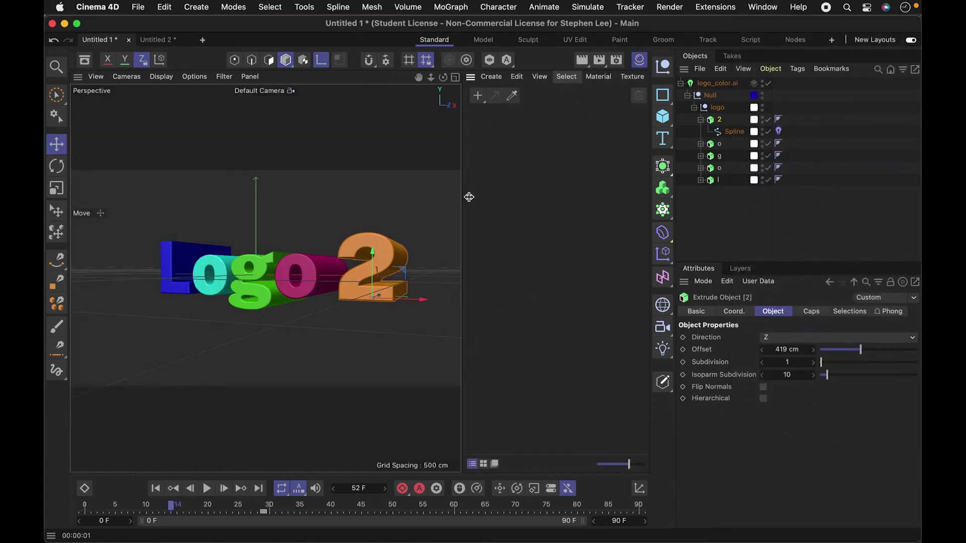
{"action": "left_click", "coordinate": [765, 8]}
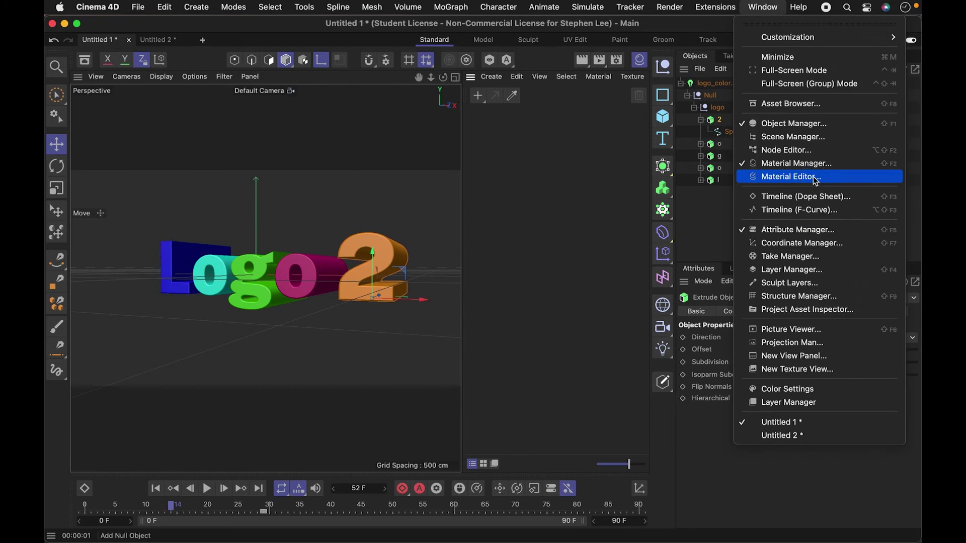
{"action": "left_click", "coordinate": [816, 178]}
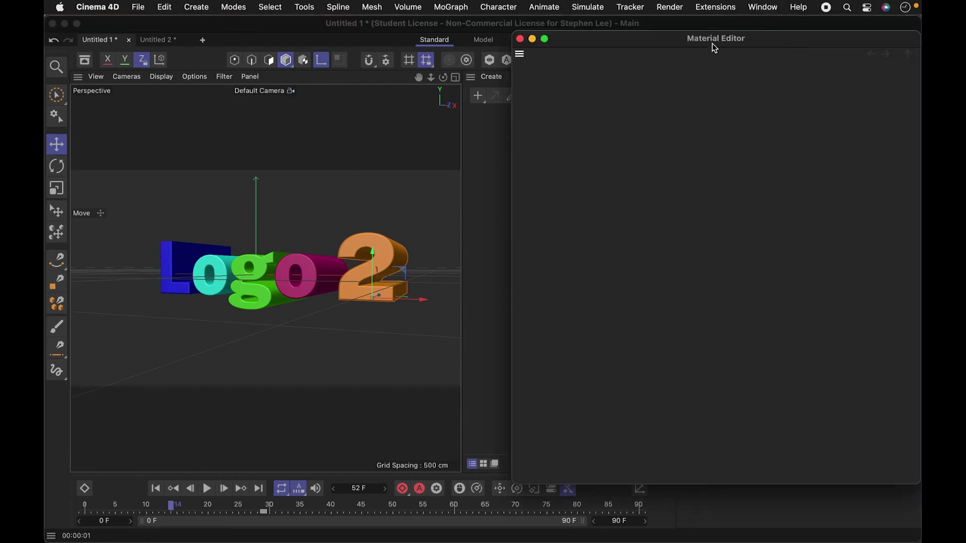
{"action": "left_click_drag", "start_coordinate": [715, 48], "coordinate": [684, 60]}
{"action": "left_click", "coordinate": [494, 49]}
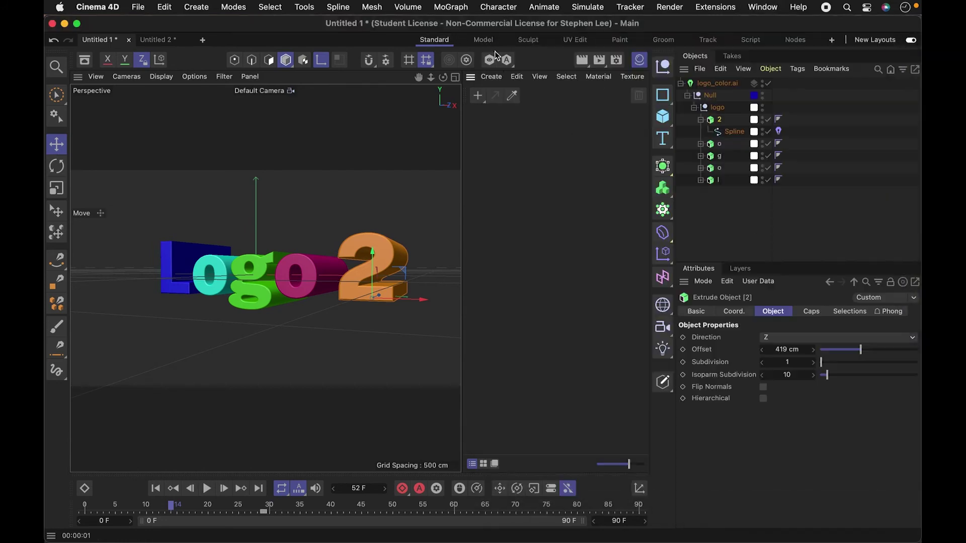
Hide the Material Manager, check the 2 and o extrudes' colours, then show it again
{"action": "left_click", "coordinate": [764, 7]}
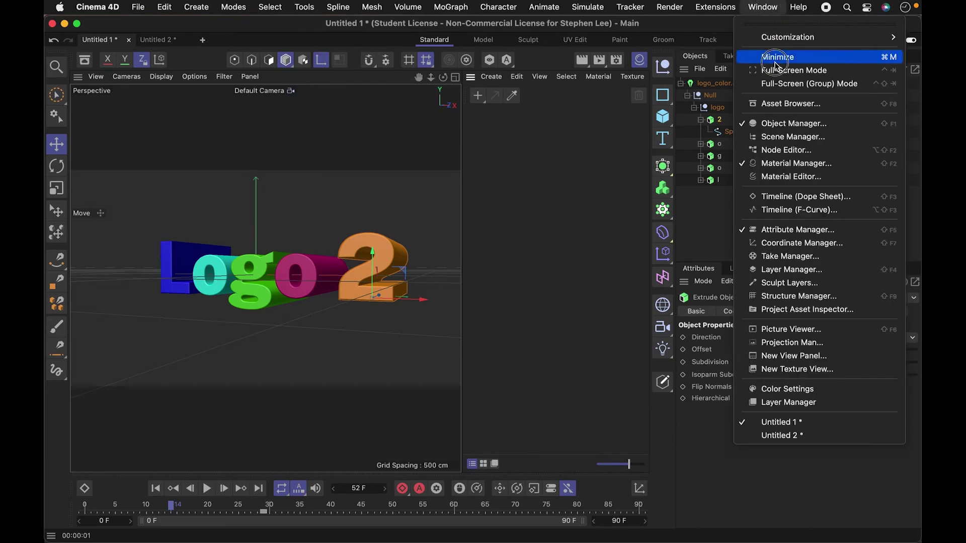
{"action": "left_click", "coordinate": [795, 171]}
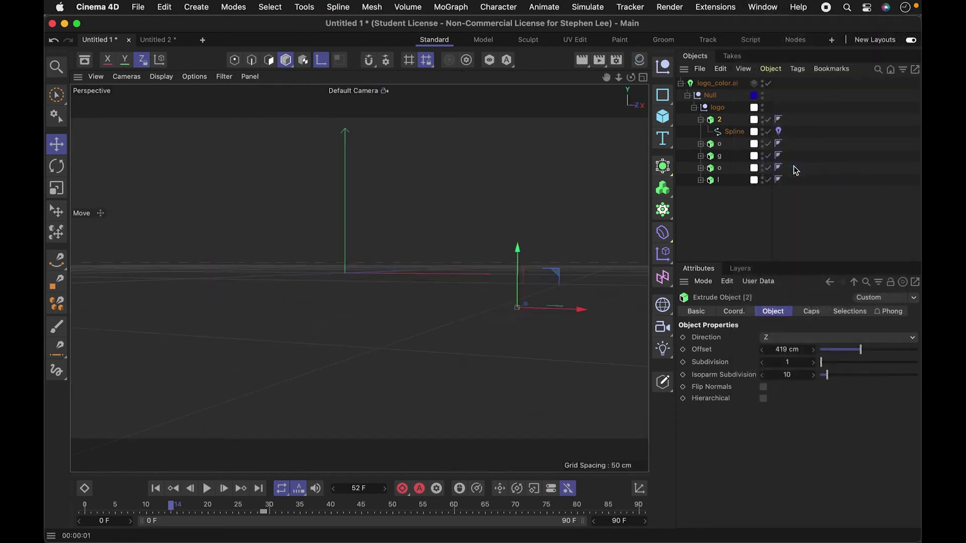
{"action": "left_click", "coordinate": [755, 216]}
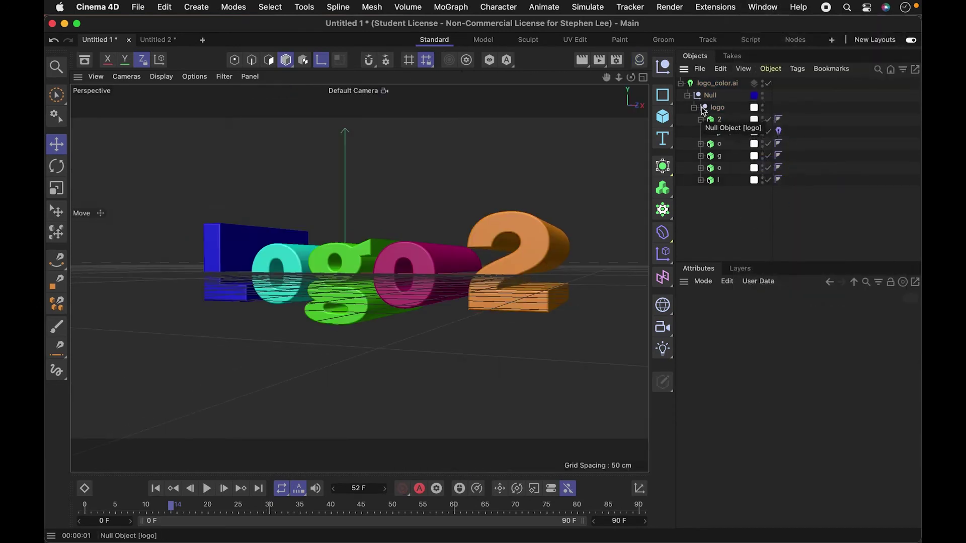
{"action": "left_click", "coordinate": [711, 123]}
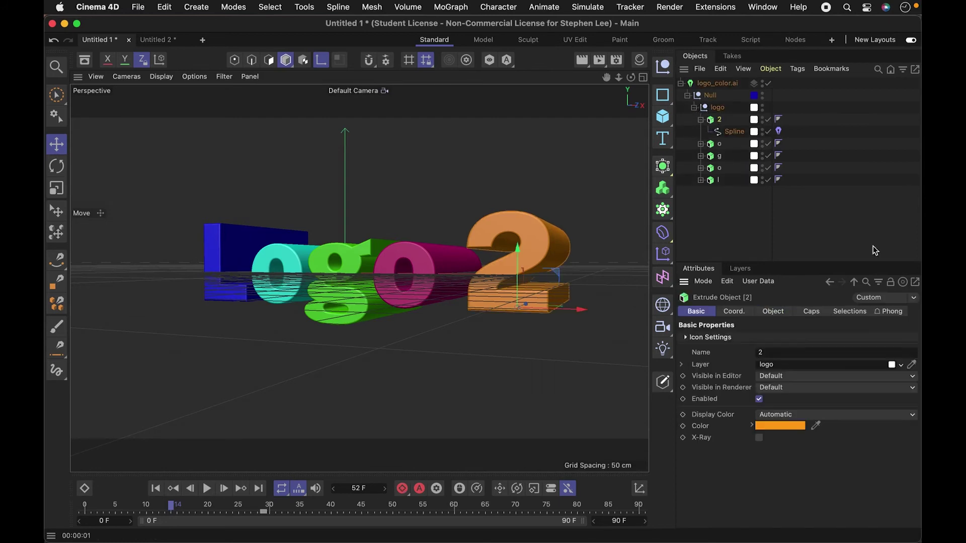
{"action": "left_click", "coordinate": [710, 120]}
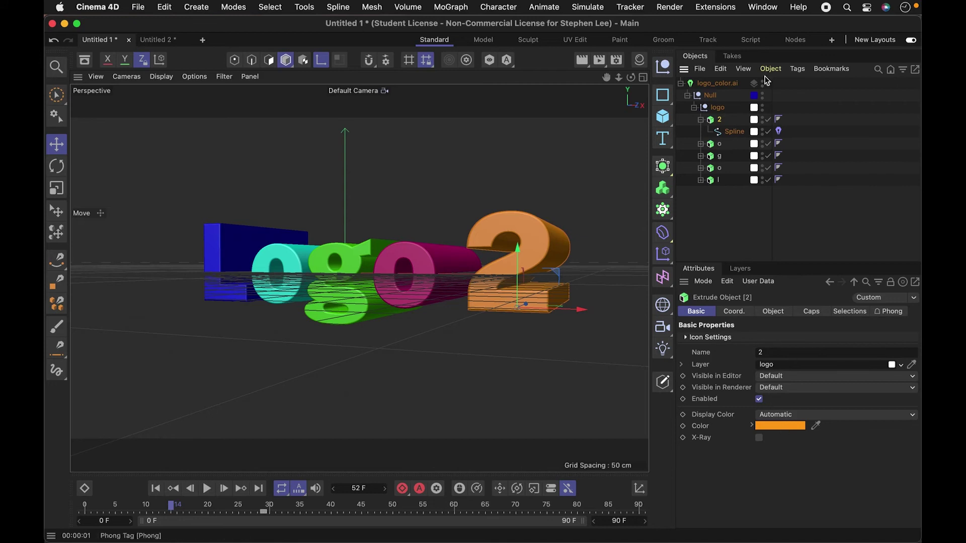
{"action": "left_click", "coordinate": [712, 147]}
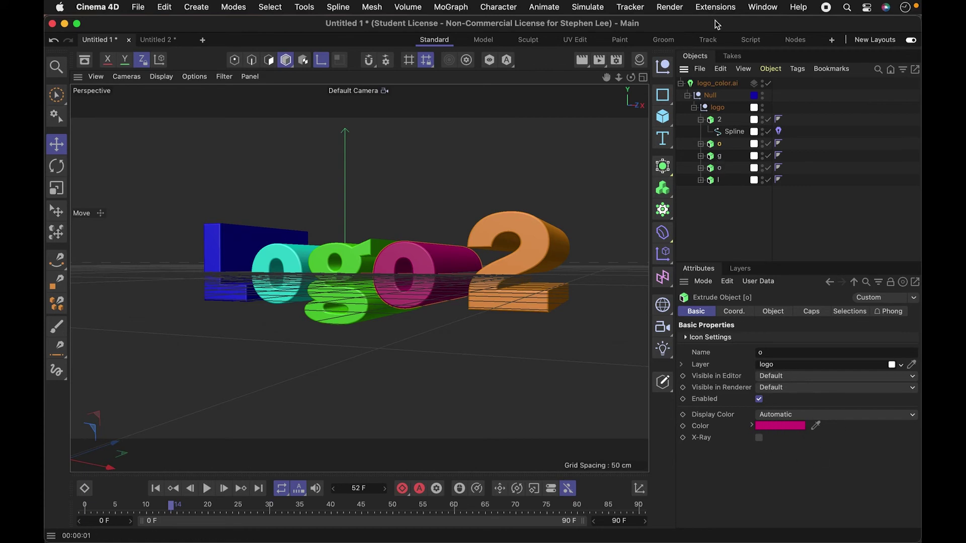
{"action": "left_click", "coordinate": [758, 10]}
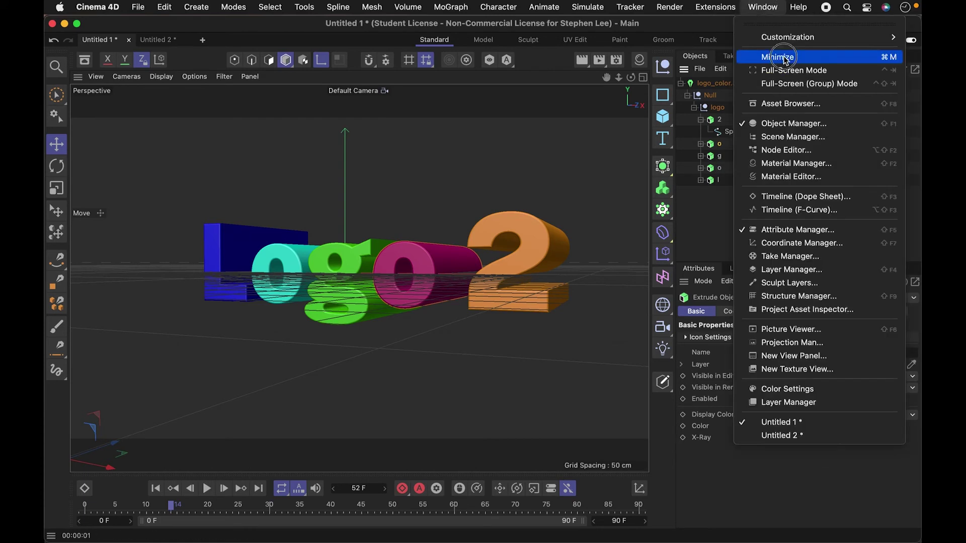
{"action": "left_click", "coordinate": [808, 175]}
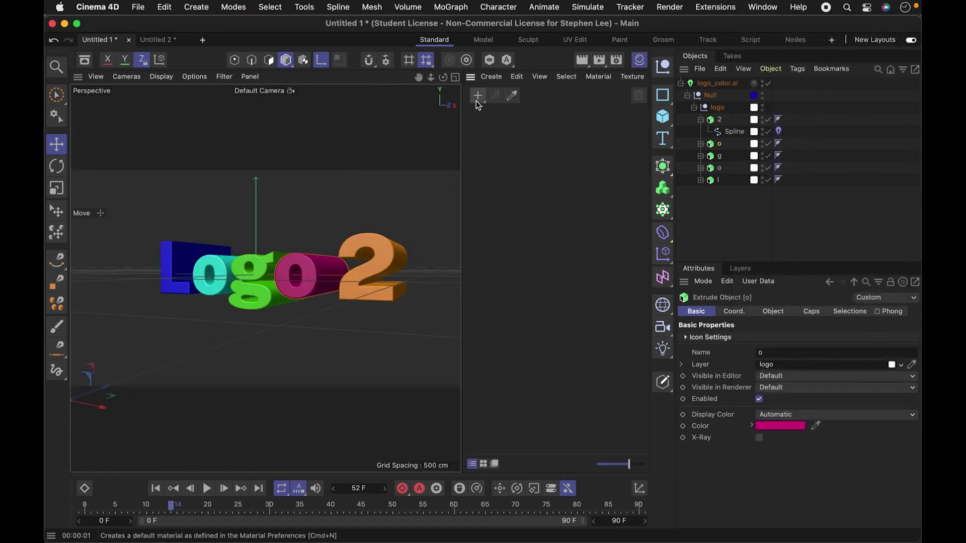
Create a new default Mat material and select the 2 extrude object
{"action": "left_click", "coordinate": [478, 96]}
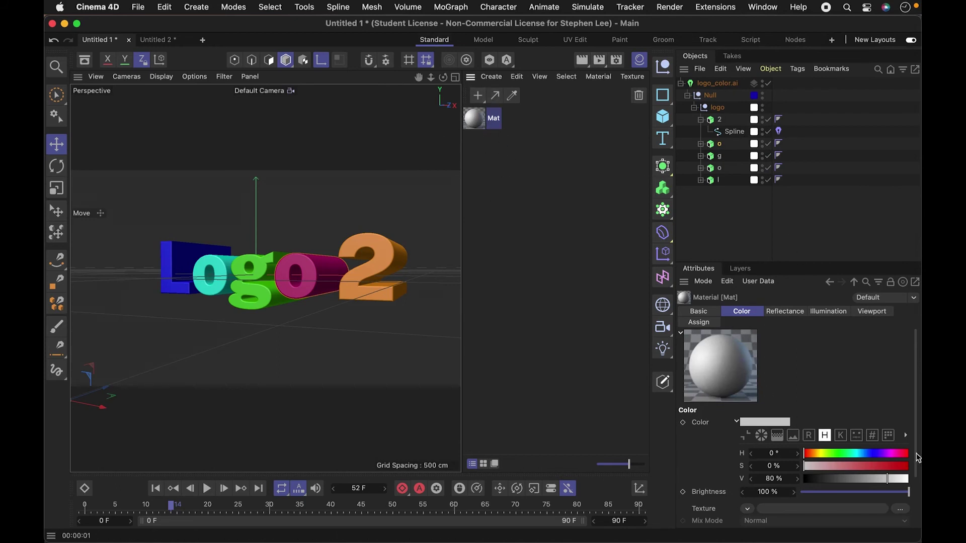
{"action": "scroll", "coordinate": [918, 471], "scroll_direction": "down", "scroll_amount": 3}
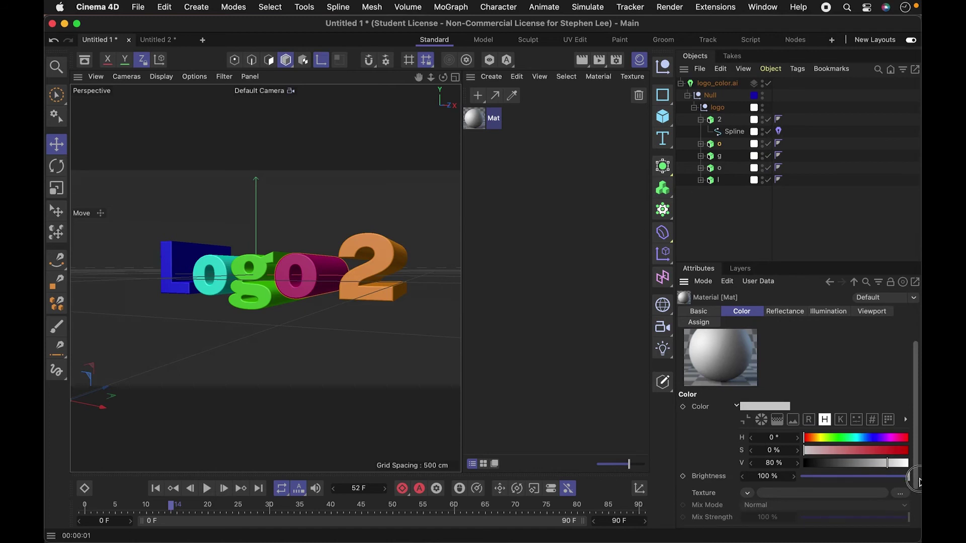
{"action": "left_click", "coordinate": [719, 120]}
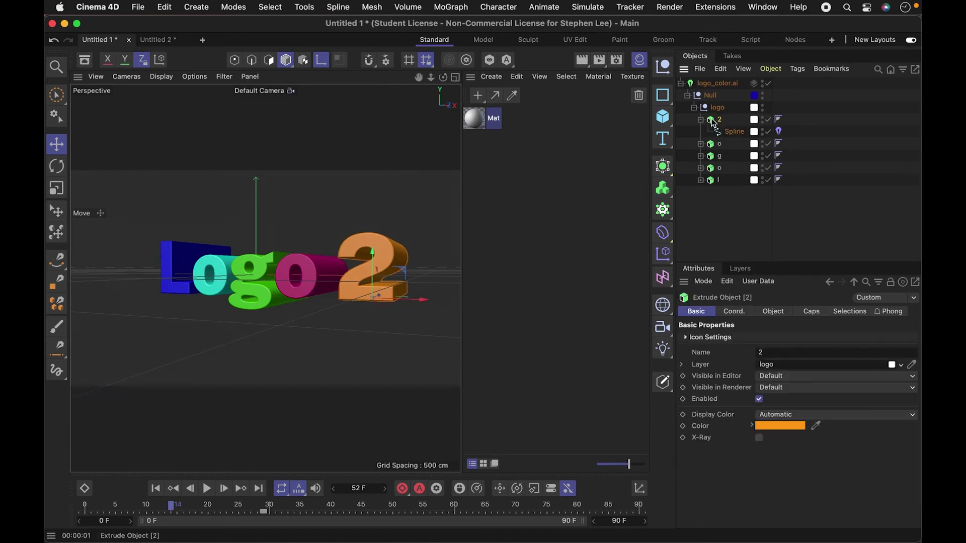
Copy the 2's orange as hex FFA017, then open Mat in the Material Editor
{"action": "left_click", "coordinate": [797, 428]}
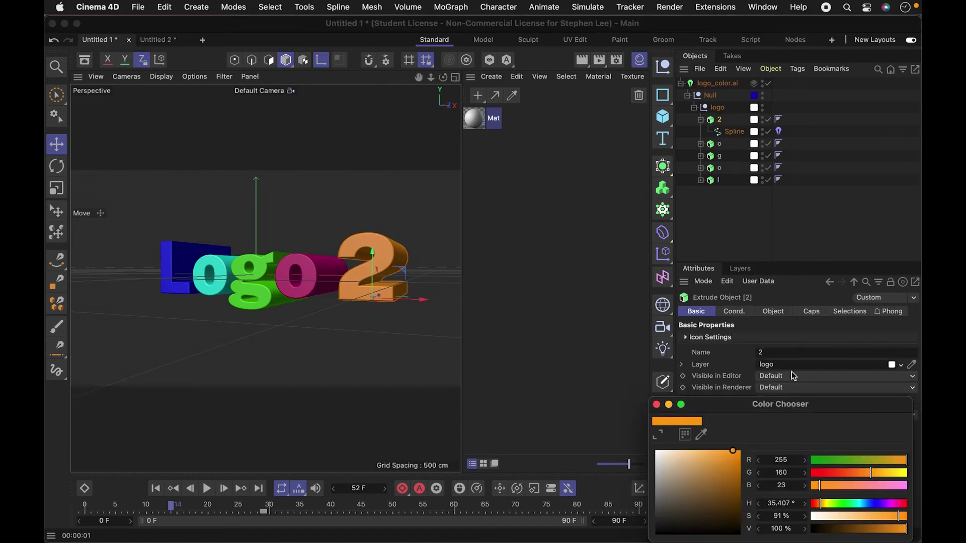
{"action": "left_click", "coordinate": [663, 435]}
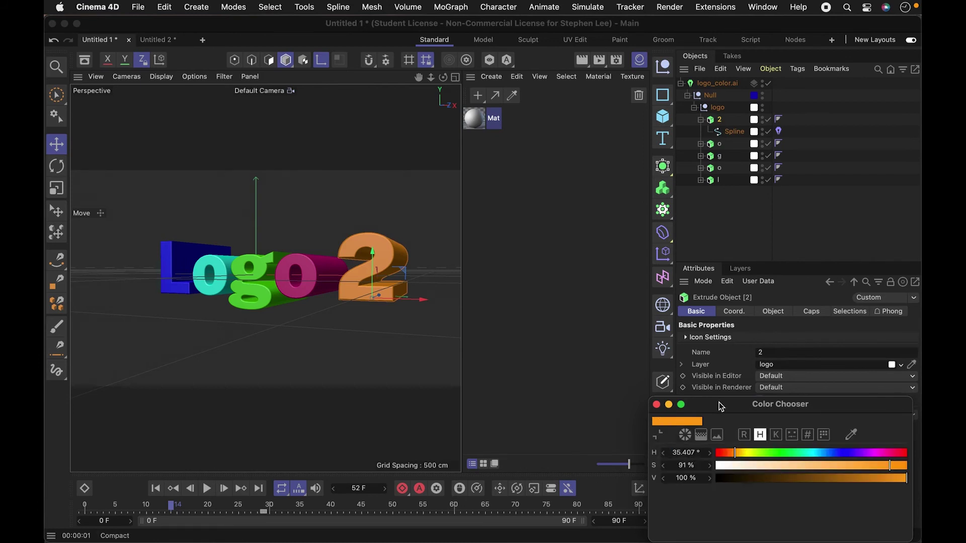
{"action": "left_click_drag", "start_coordinate": [721, 407], "coordinate": [707, 351]}
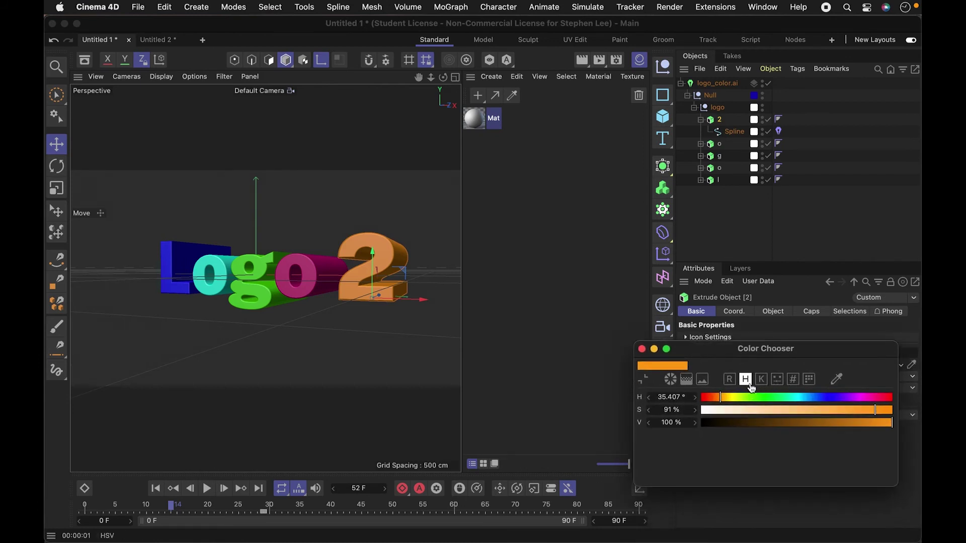
{"action": "left_click", "coordinate": [794, 380]}
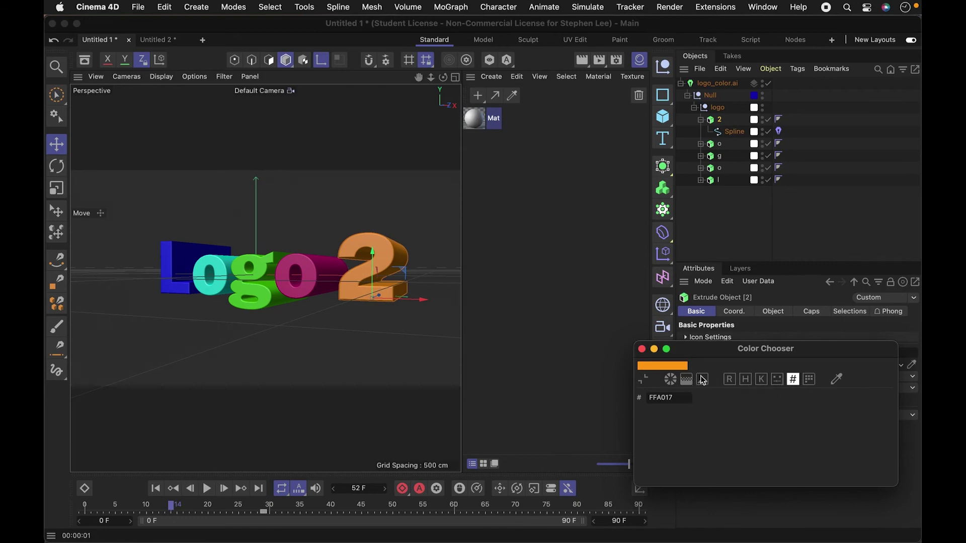
{"action": "left_click", "coordinate": [692, 399]}
{"action": "key", "text": "ctrl+c"}
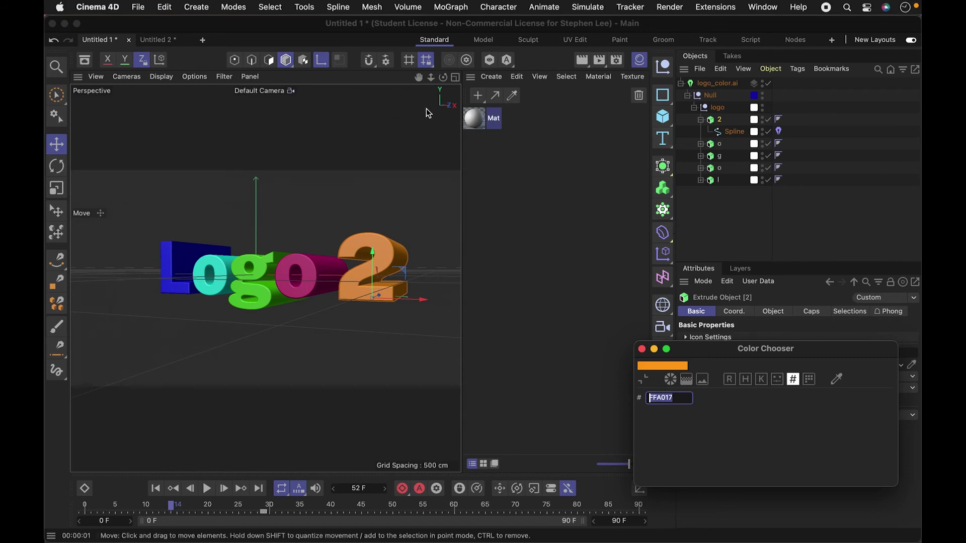
{"action": "left_click", "coordinate": [477, 123]}
{"action": "double_click", "coordinate": [478, 123]}
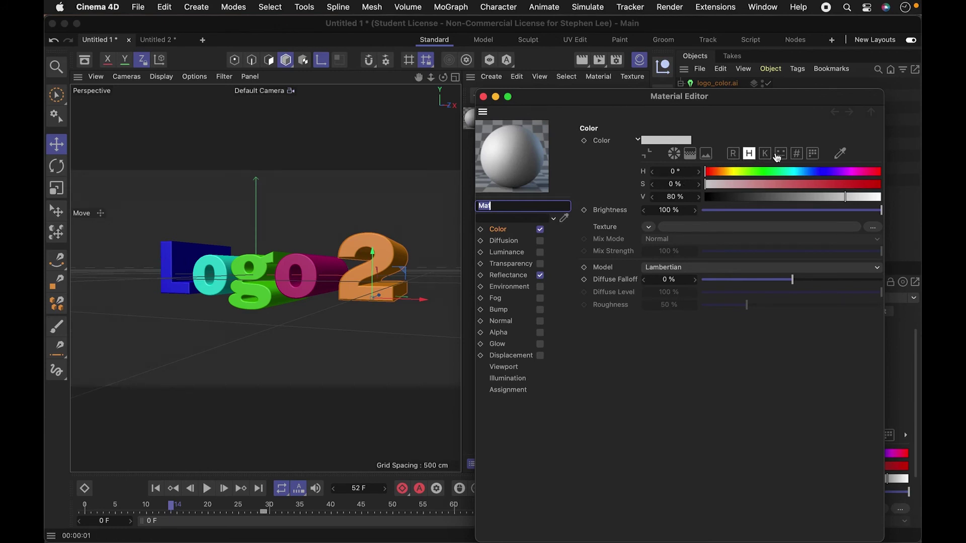
Set Mat's colour to hex FFA017 and review its Reflectance settings
{"action": "left_click", "coordinate": [797, 154]}
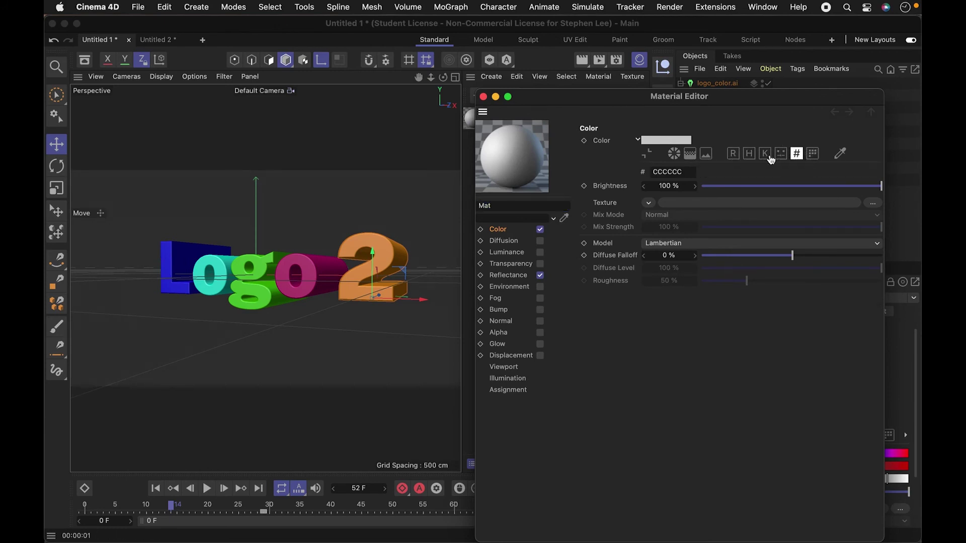
{"action": "double_click", "coordinate": [682, 172]}
{"action": "key", "text": "ctrl+v"}
{"action": "key", "text": "Return"}
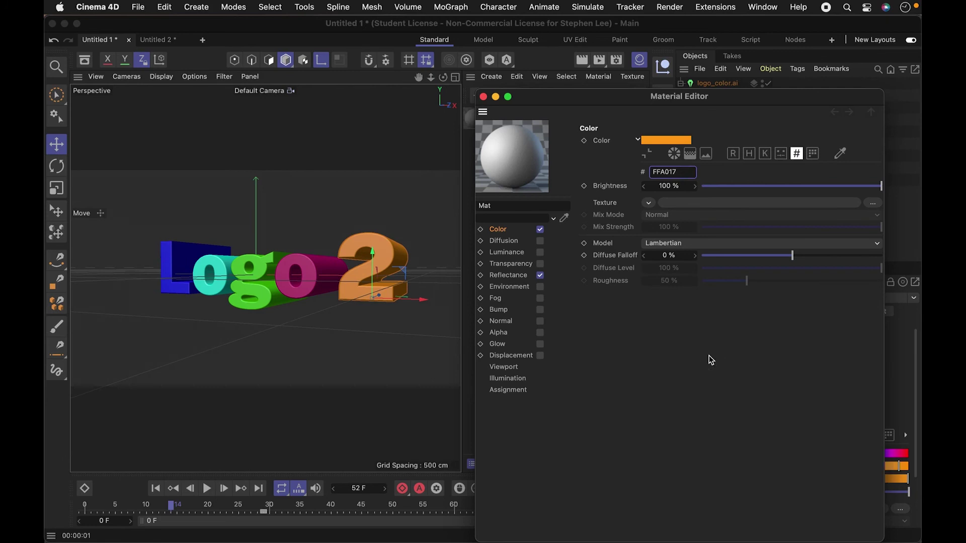
{"action": "left_click", "coordinate": [519, 279]}
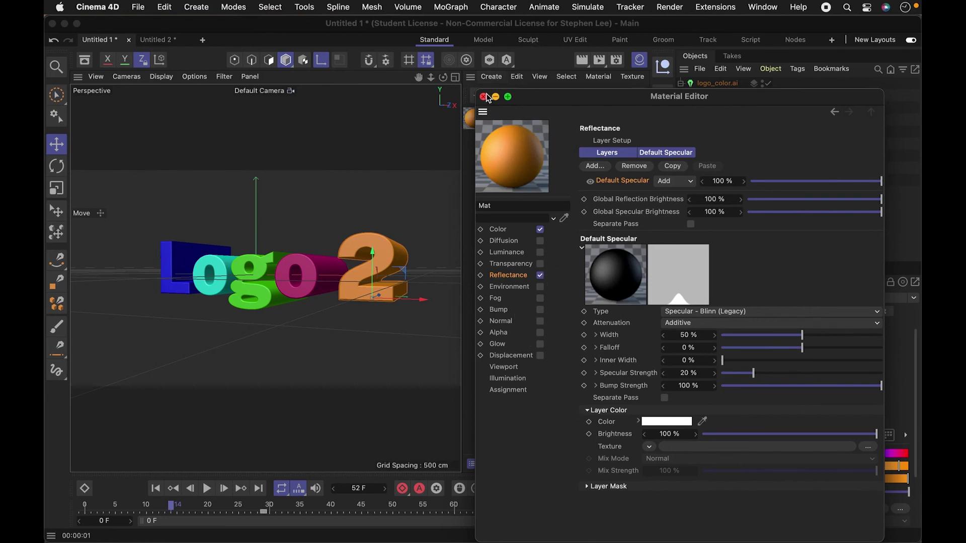
{"action": "left_click", "coordinate": [504, 230]}
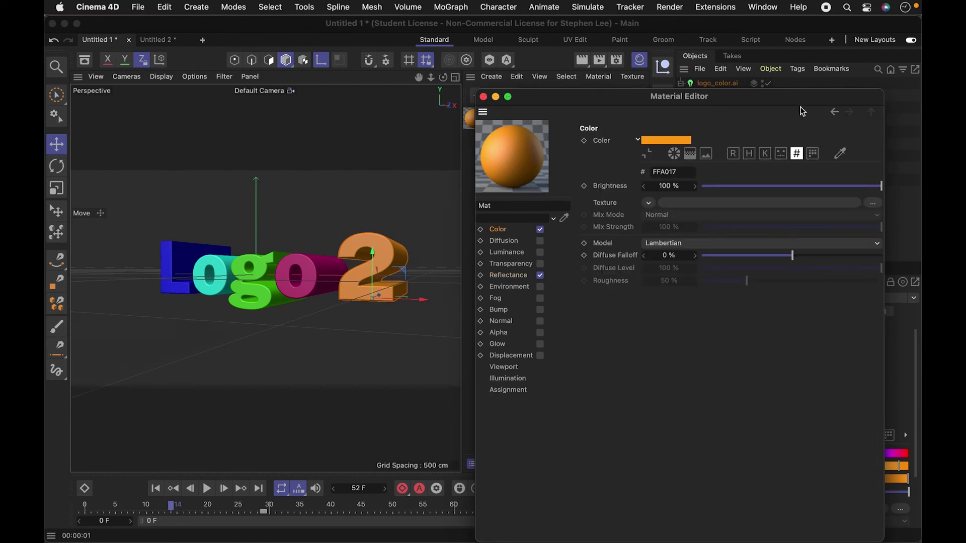
Try sampling the 2's colour from screen, dismiss the warning, and close the Material Editor
{"action": "left_click_drag", "start_coordinate": [798, 97], "coordinate": [548, 122]}
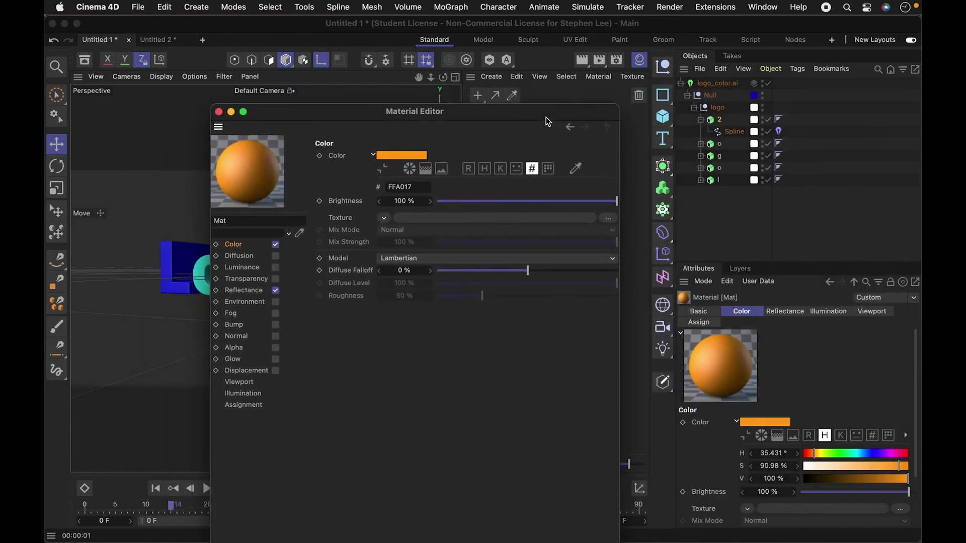
{"action": "left_click", "coordinate": [713, 121]}
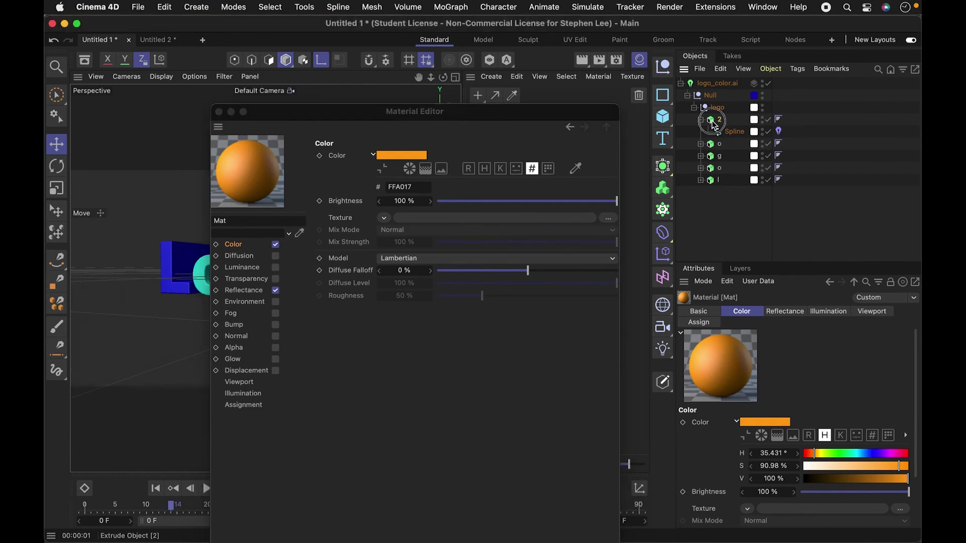
{"action": "left_click", "coordinate": [575, 169]}
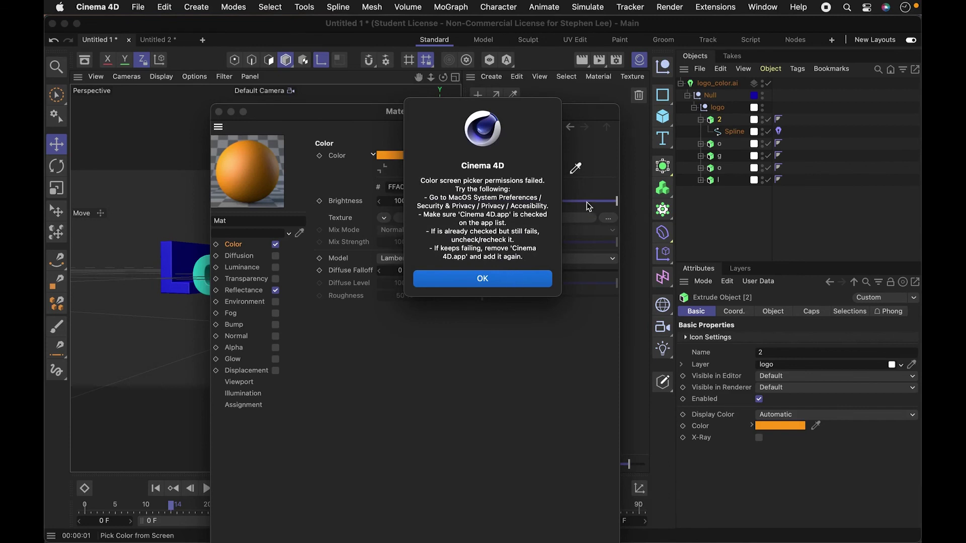
{"action": "left_click", "coordinate": [513, 281]}
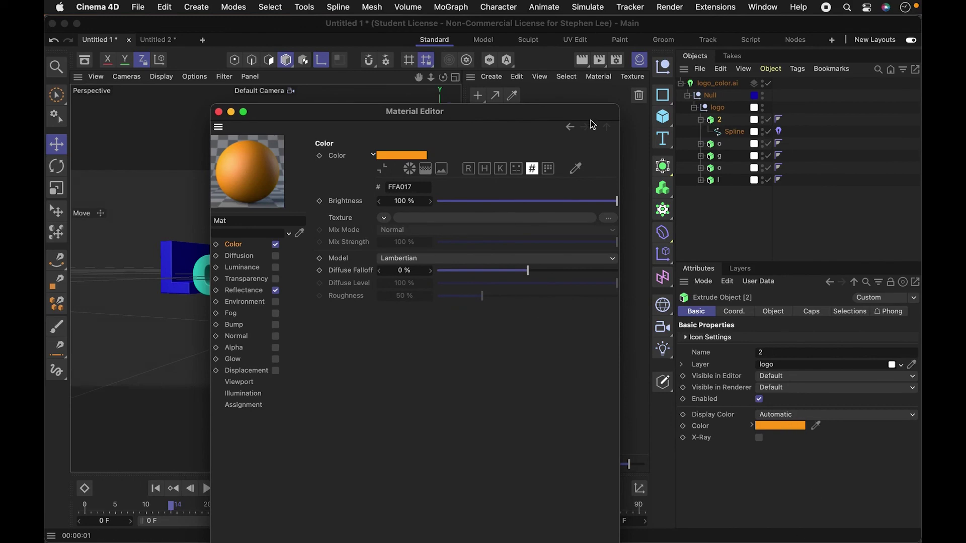
{"action": "left_click_drag", "start_coordinate": [506, 115], "coordinate": [746, 102]}
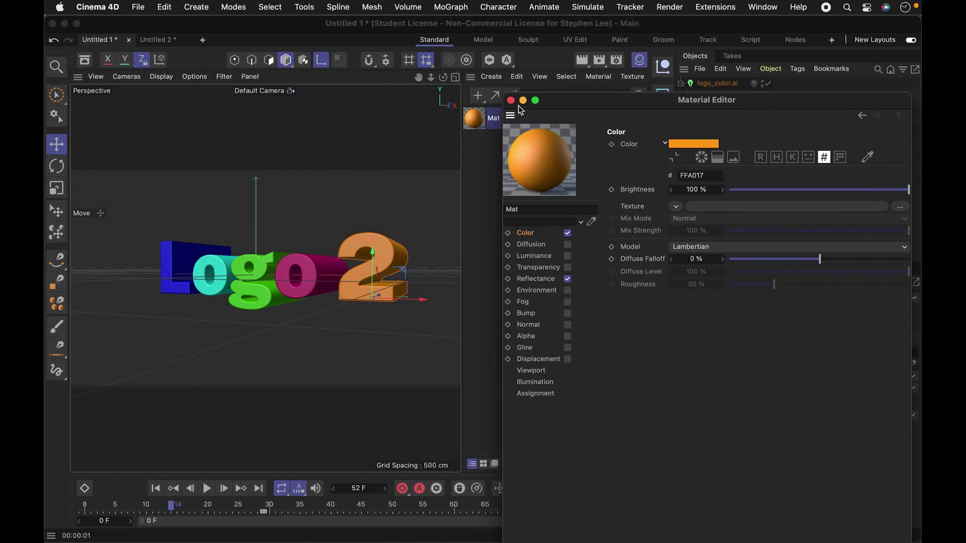
{"action": "left_click_drag", "start_coordinate": [512, 105], "coordinate": [497, 89]}
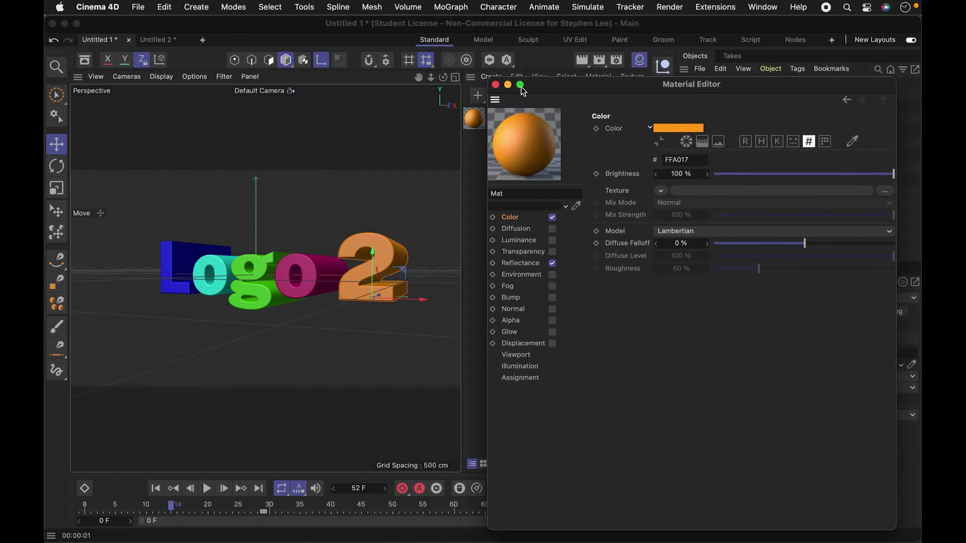
{"action": "left_click", "coordinate": [496, 85]}
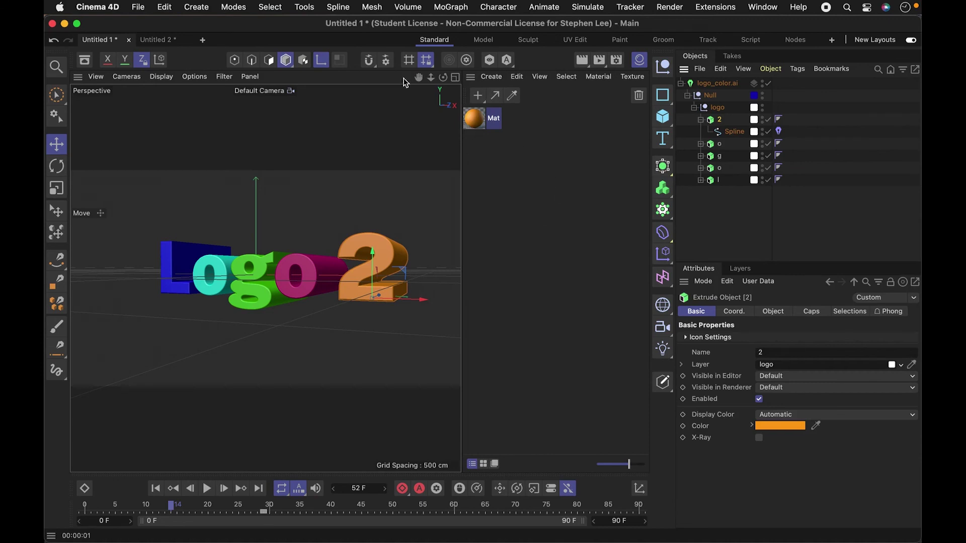
Add a sphere below the logo and apply the orange Mat material to it
{"action": "left_click_drag", "start_coordinate": [663, 116], "coordinate": [639, 211]}
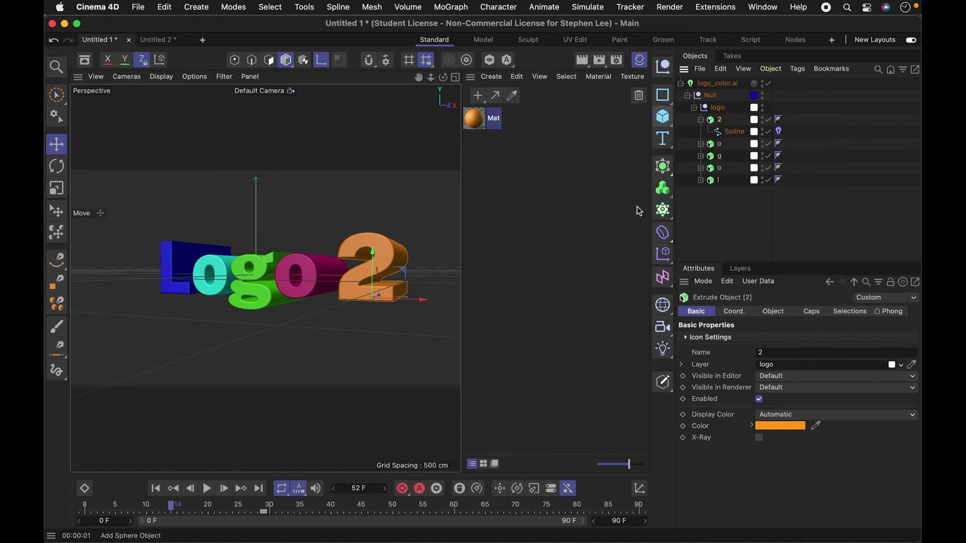
{"action": "left_click_drag", "start_coordinate": [258, 231], "coordinate": [247, 307]}
{"action": "left_click_drag", "start_coordinate": [479, 121], "coordinate": [263, 351]}
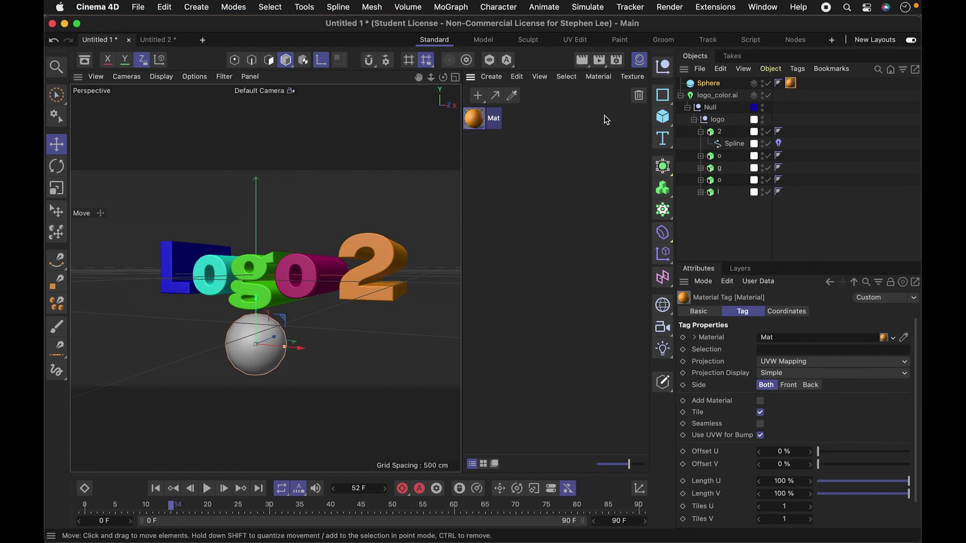
{"action": "left_click", "coordinate": [703, 89]}
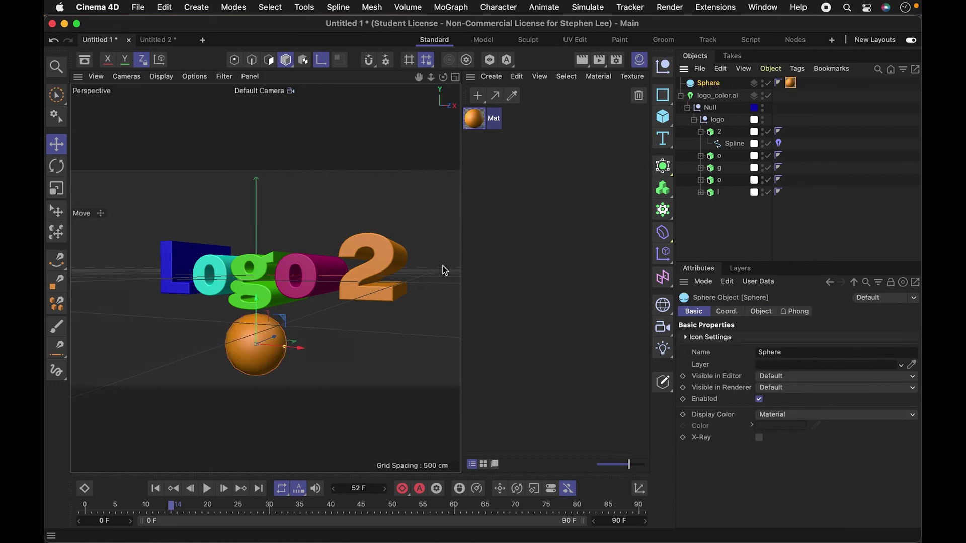
Apply Mat to the extruded 2, then also onto the pink o extrude
{"action": "left_click", "coordinate": [724, 134]}
{"action": "left_click_drag", "start_coordinate": [476, 125], "coordinate": [718, 133]}
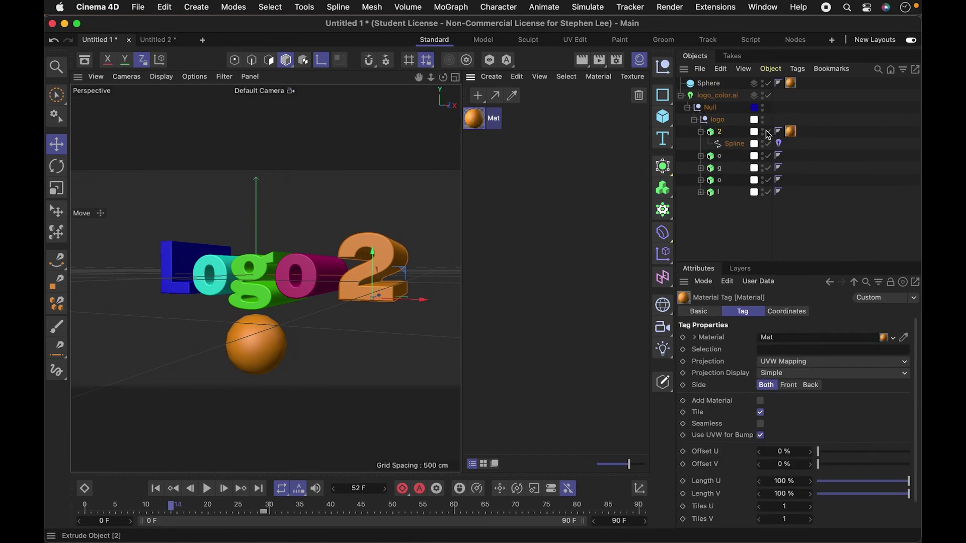
{"action": "mouse_move", "coordinate": [791, 131]}
{"action": "left_mouse_down"}
{"action": "mouse_move", "coordinate": [785, 151]}
{"action": "mouse_move", "coordinate": [727, 157]}
{"action": "left_mouse_up"}
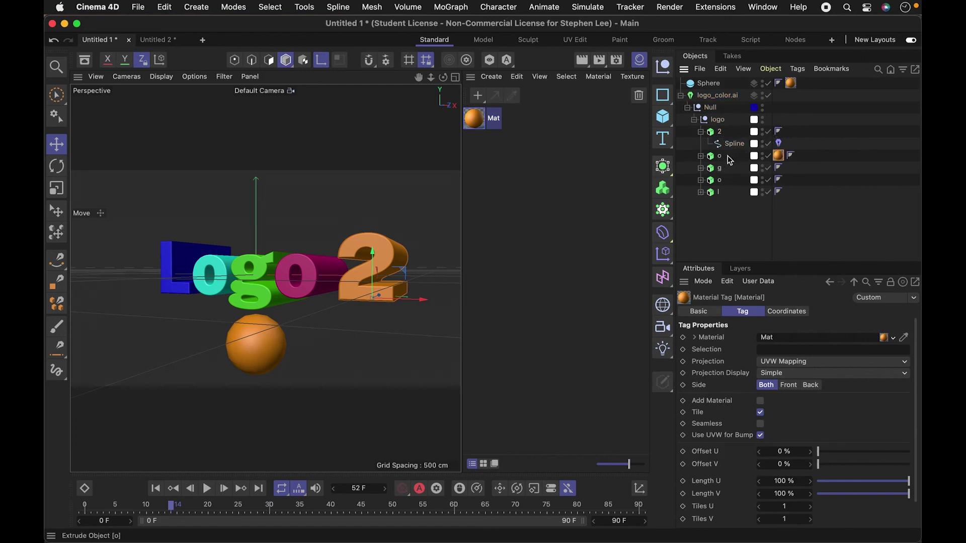
{"action": "left_click", "coordinate": [718, 156]}
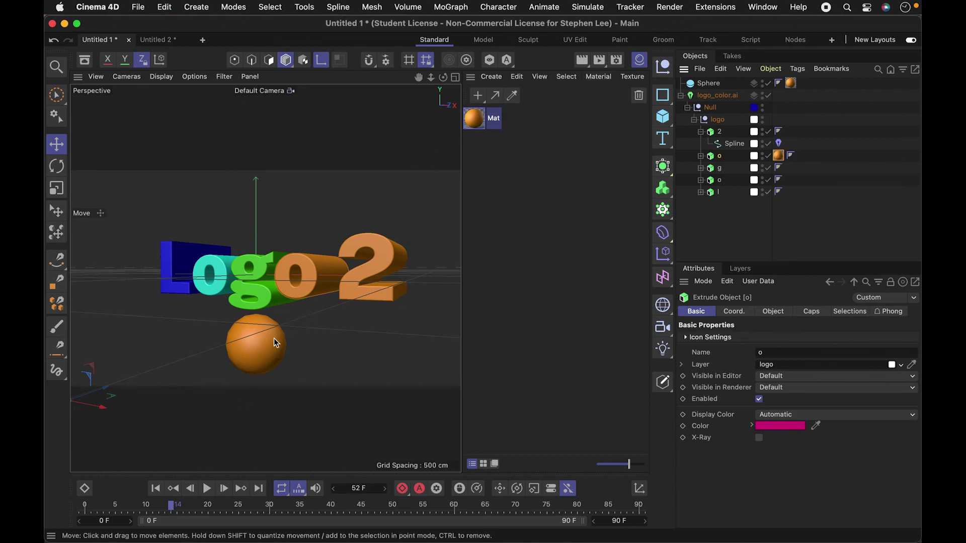
Switch from the logo-and-sphere scene to Untitled 2 and orbit to view the swept Logo 2 letters
{"action": "left_click_drag", "start_coordinate": [261, 326], "coordinate": [320, 324], "text": "alt"}
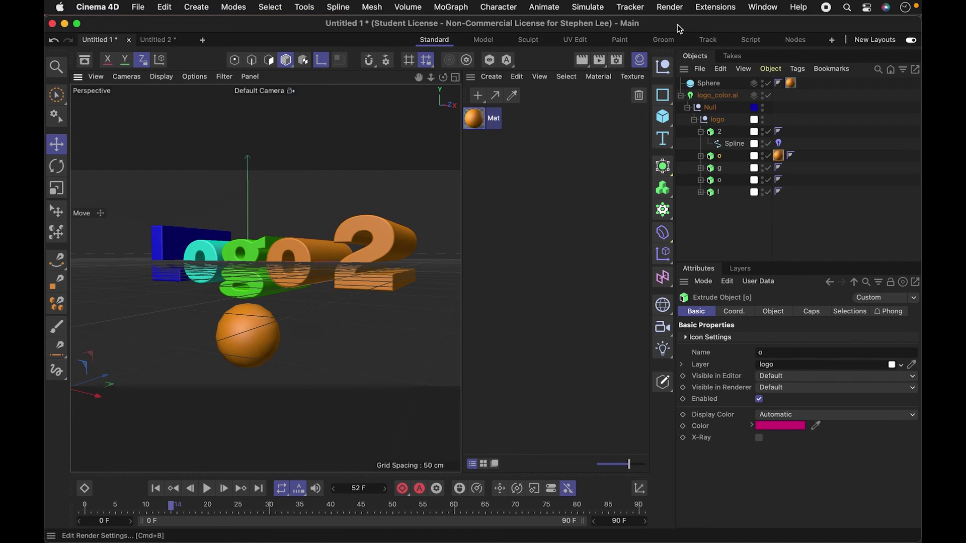
{"action": "left_click", "coordinate": [763, 6]}
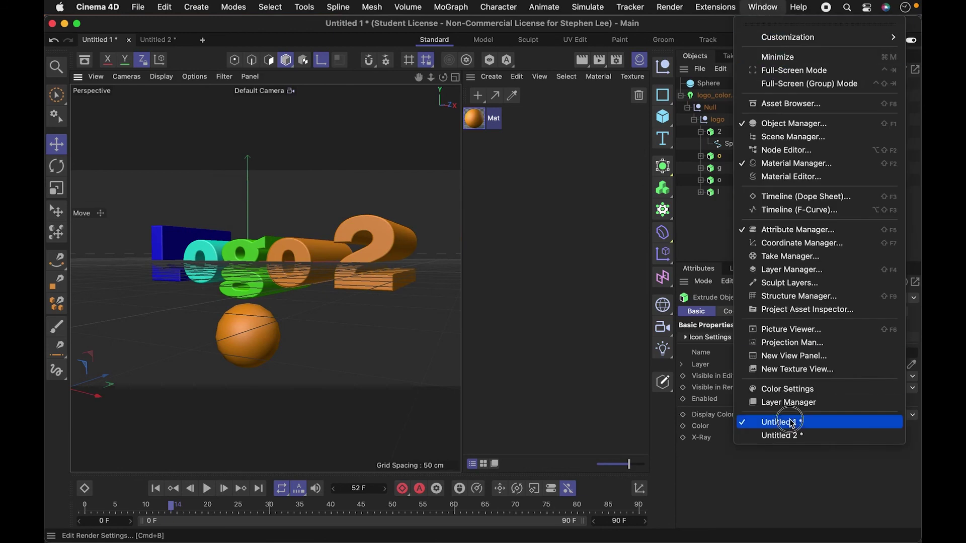
{"action": "left_click", "coordinate": [790, 436]}
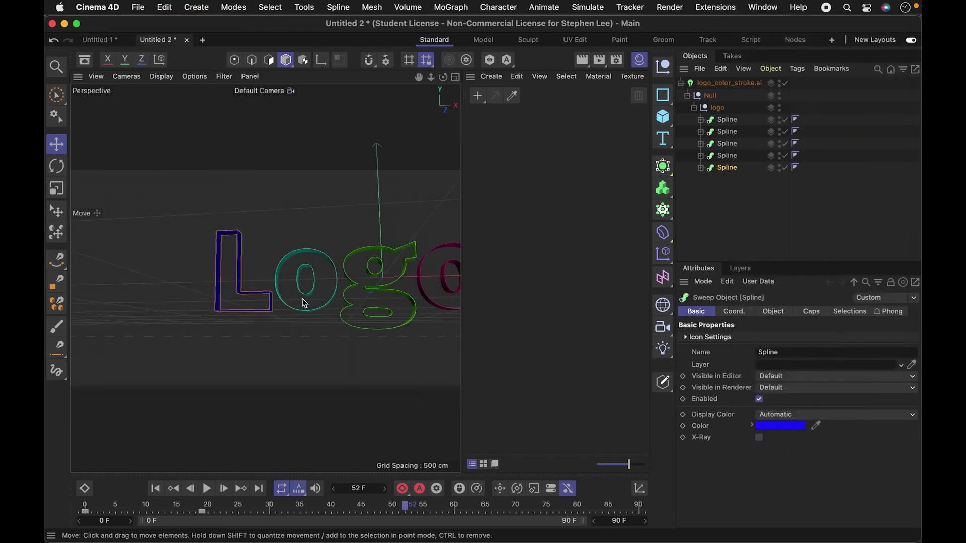
{"action": "left_click_drag", "start_coordinate": [305, 302], "coordinate": [189, 297], "text": "alt"}
{"action": "left_click_drag", "start_coordinate": [258, 315], "coordinate": [282, 299], "text": "alt"}
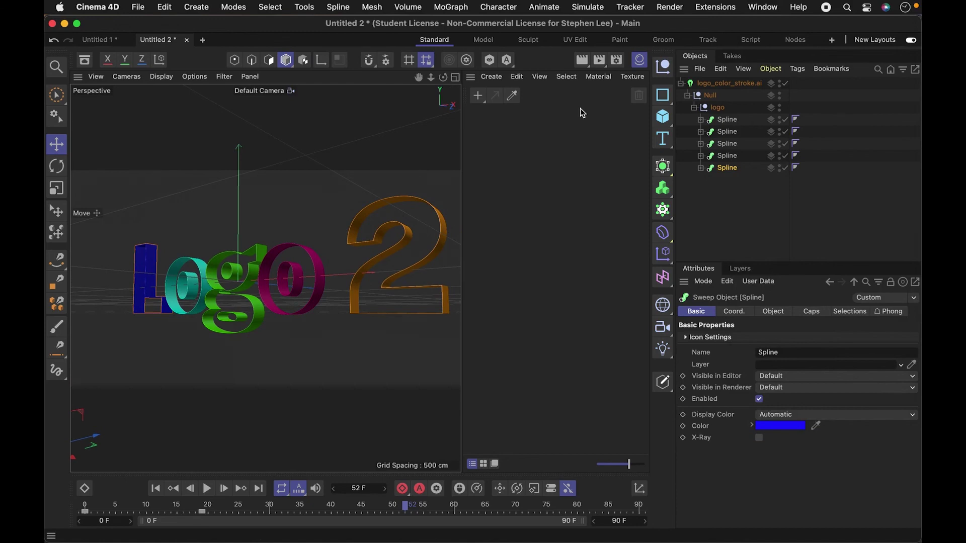